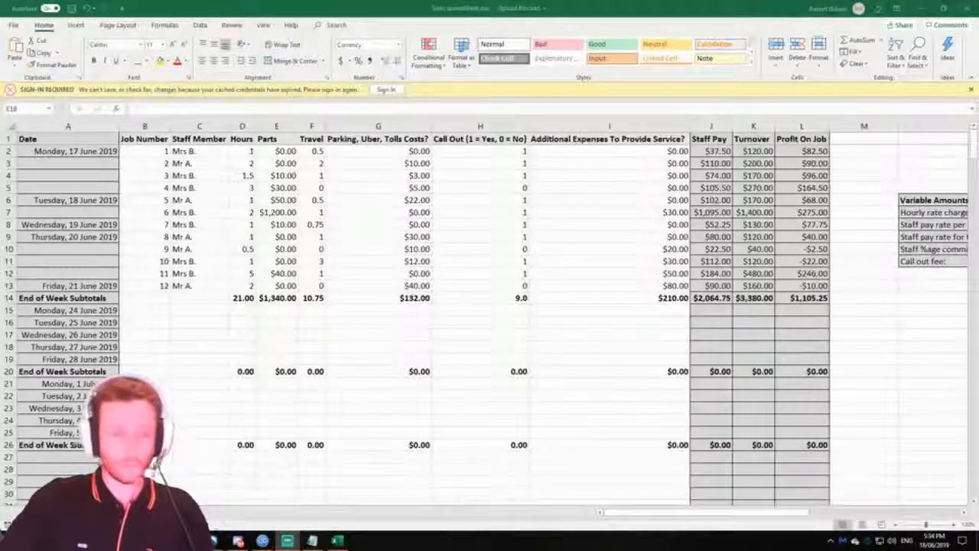
Insert two blank rows between jobs 1 and 2, and enter 10 as the job number in the first one
right_click(9, 163)
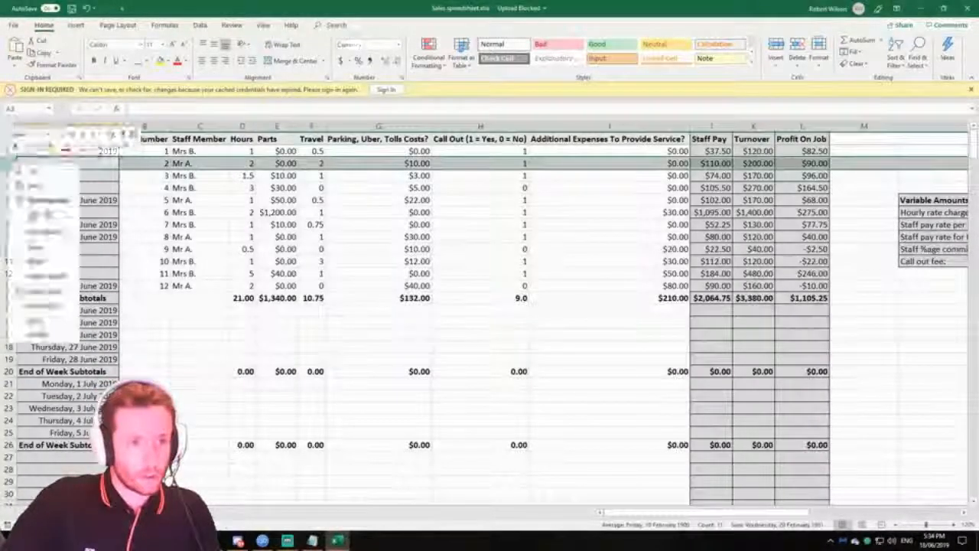
click(35, 247)
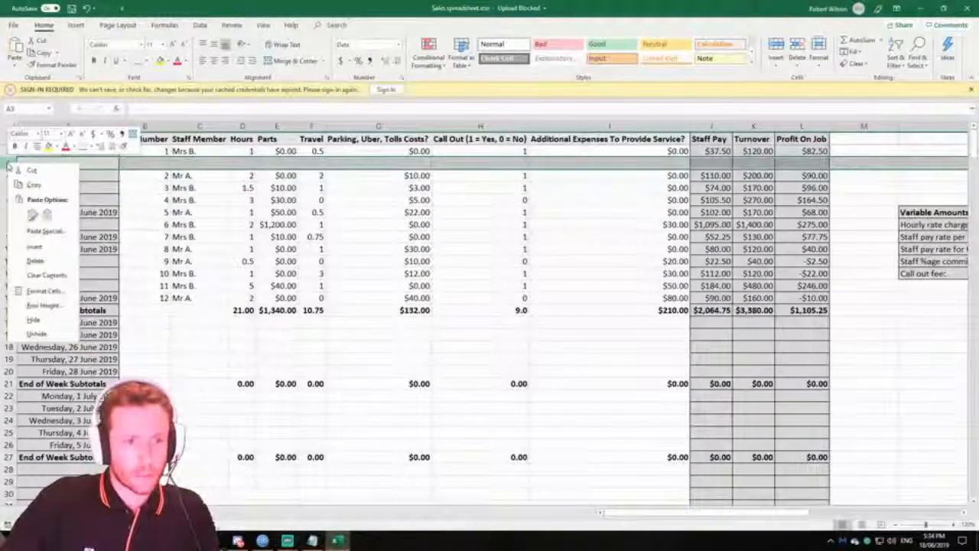
click(35, 246)
click(160, 163)
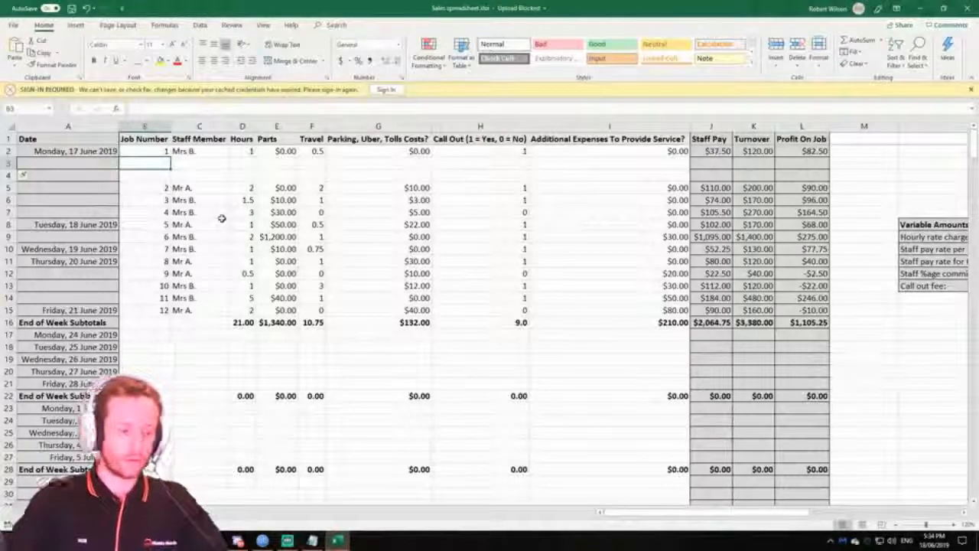
key(Tab)
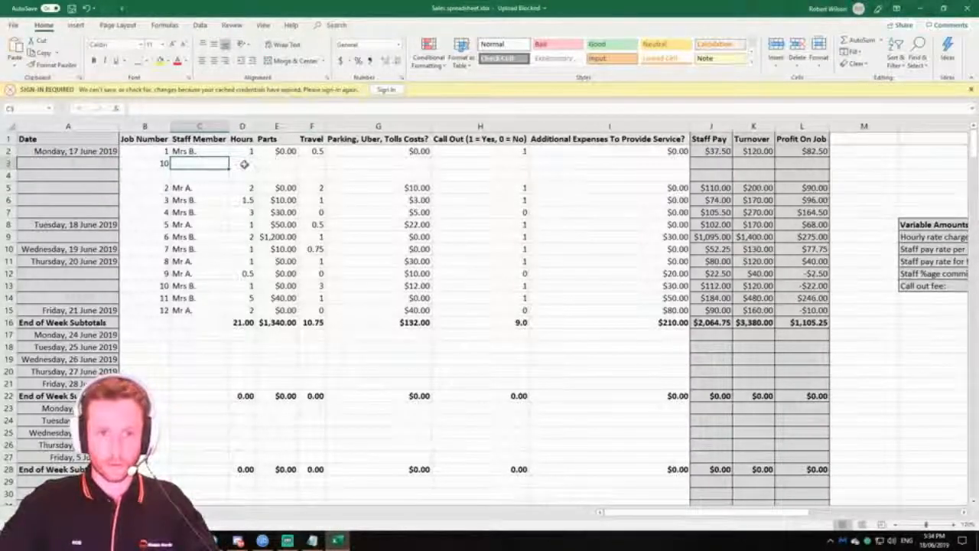
Review the input fields to fill for the new row, from Hours and Parts across to Additional Expenses
click(245, 164)
click(274, 164)
click(311, 166)
click(375, 175)
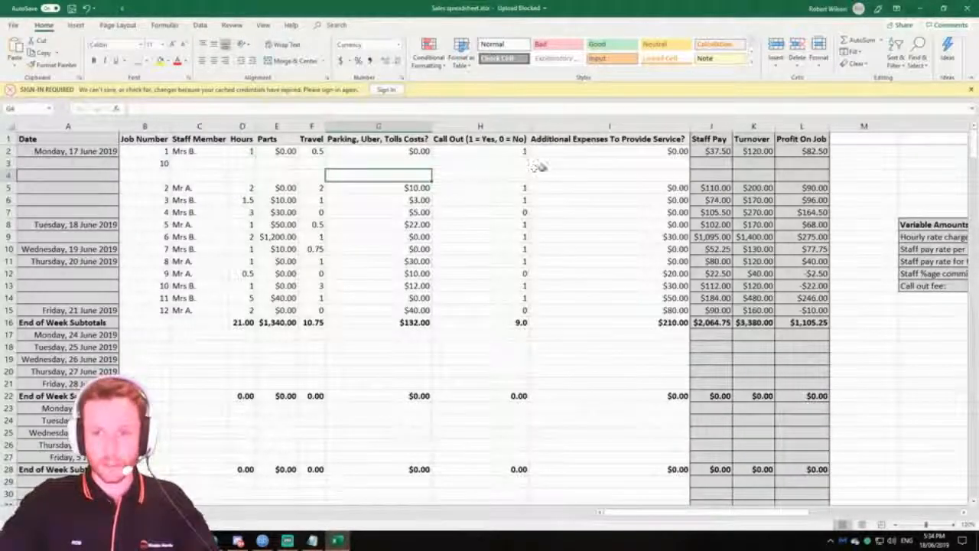
click(633, 163)
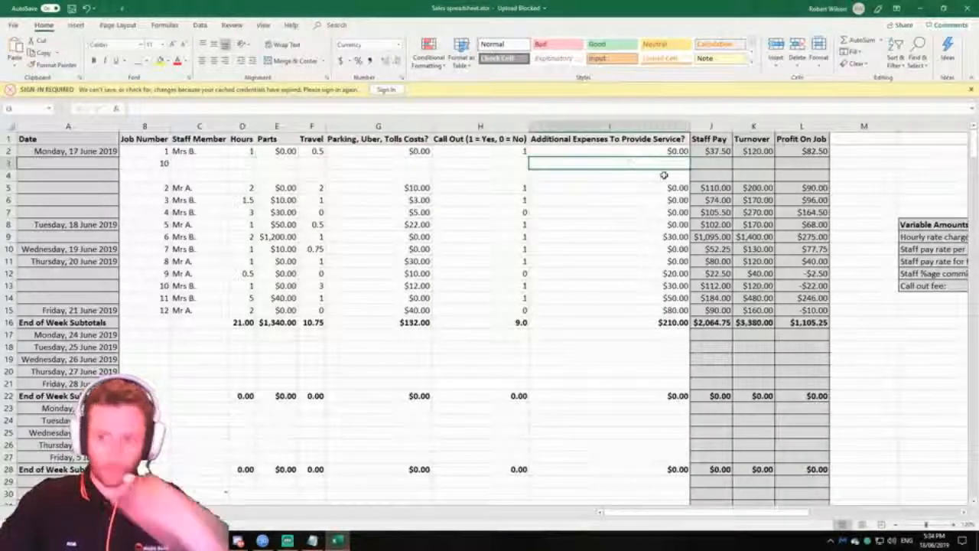
Fill the Staff Pay formula from J2 down into J3 and check the copied formula
click(729, 154)
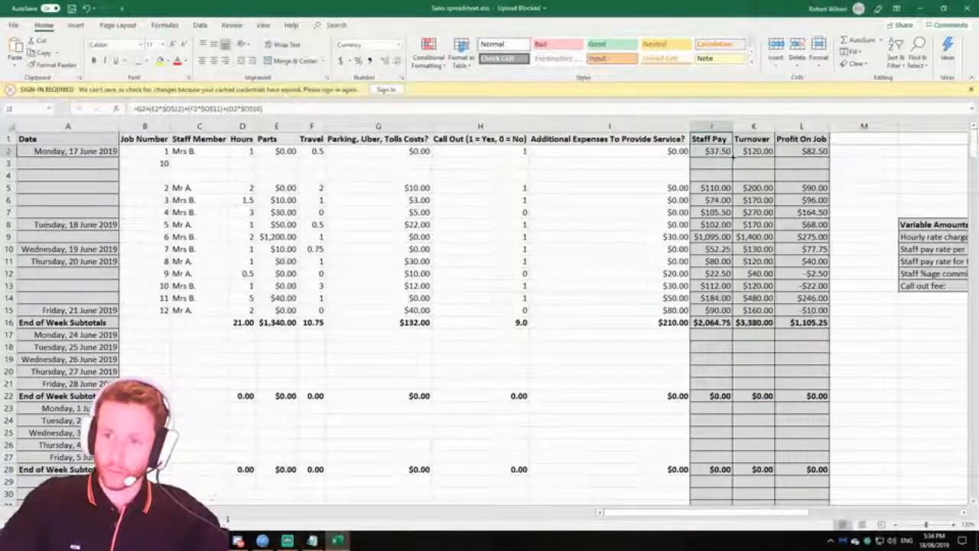
drag(733, 158, 733, 169)
click(656, 165)
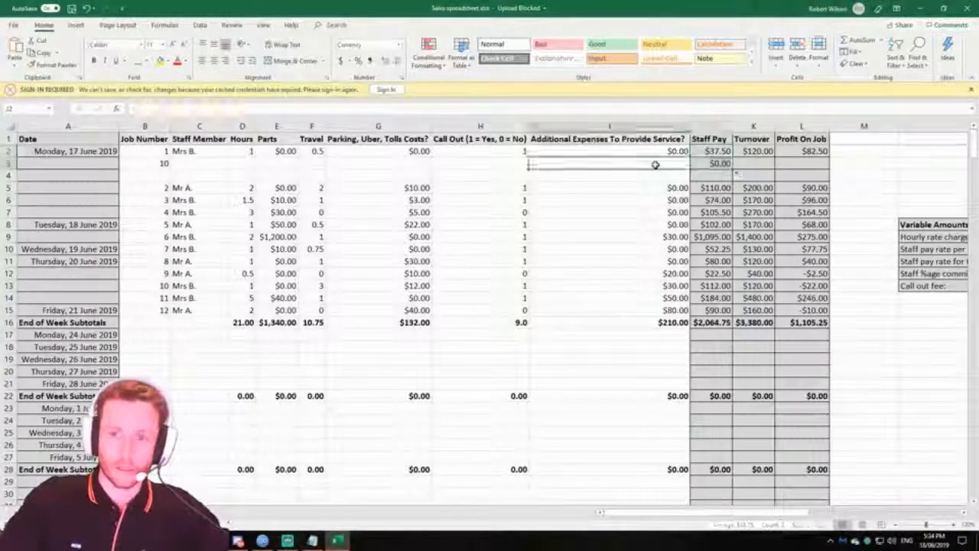
click(720, 164)
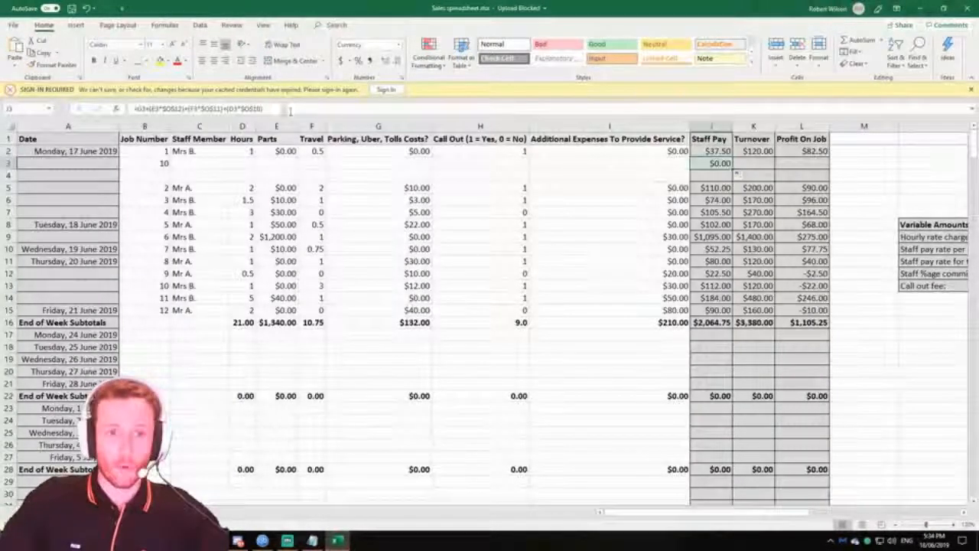
Try replacing the Staff Pay formula in J3 with =J4, and undo the changes made to that cell
click(276, 110)
drag(229, 113, 129, 112)
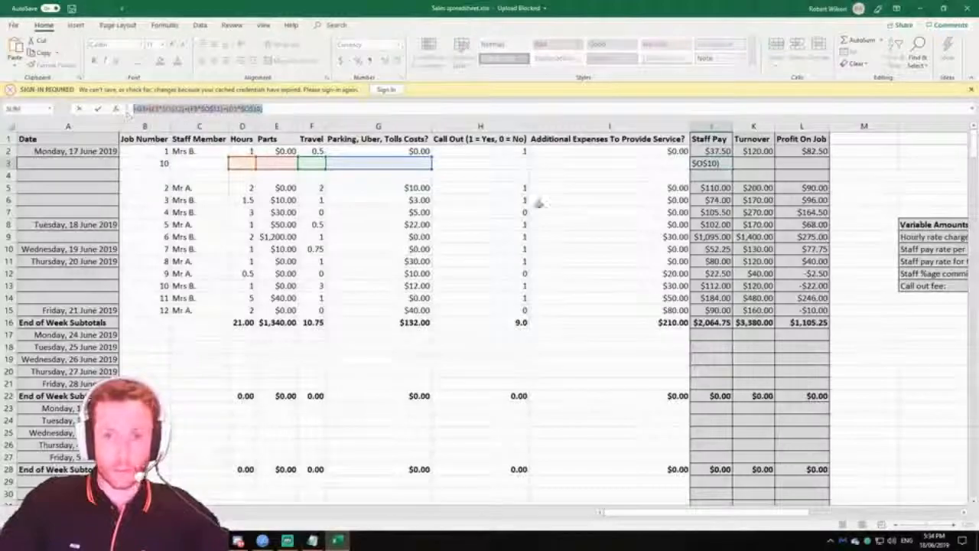
text(=)
click(700, 176)
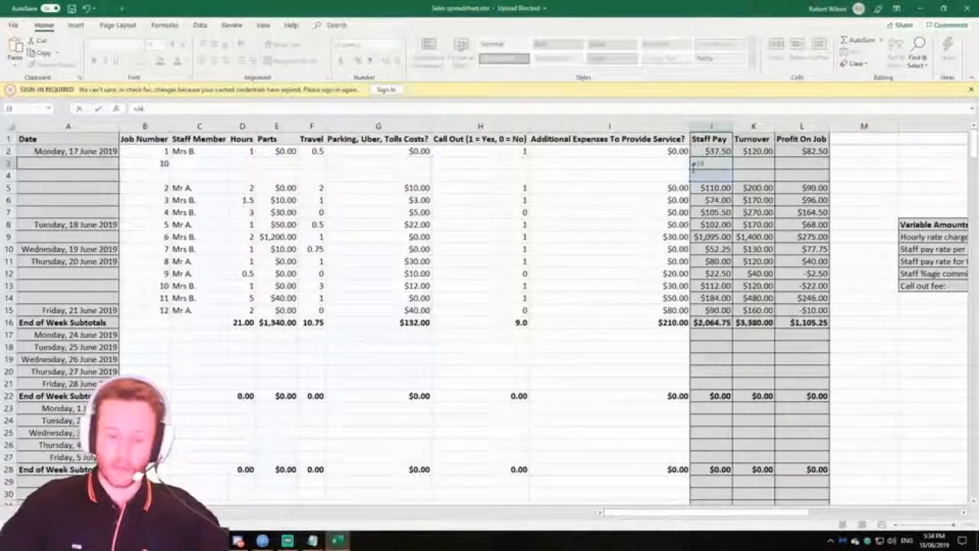
key(Return)
key(ctrl+z)
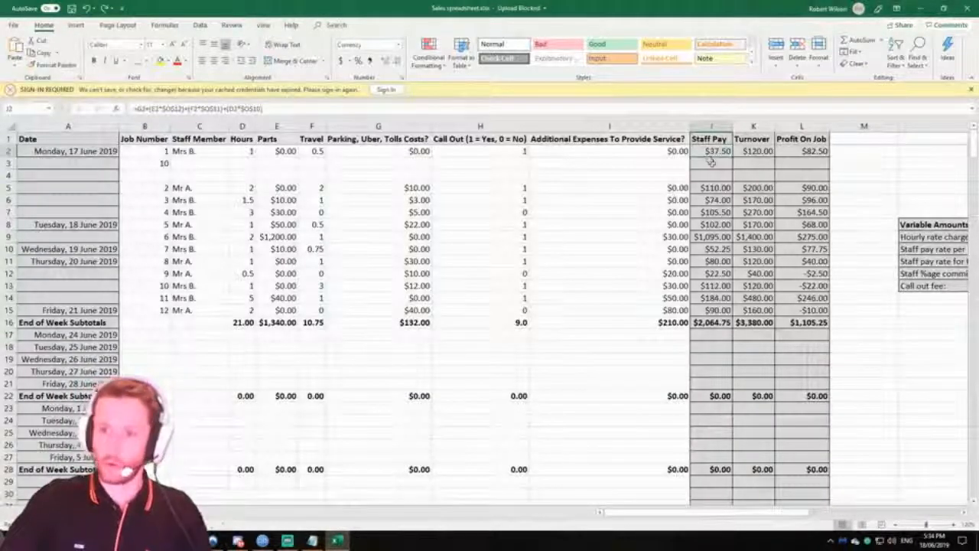
Examine the Staff Pay, Turnover and Profit On Job cells of the inserted rows
click(711, 162)
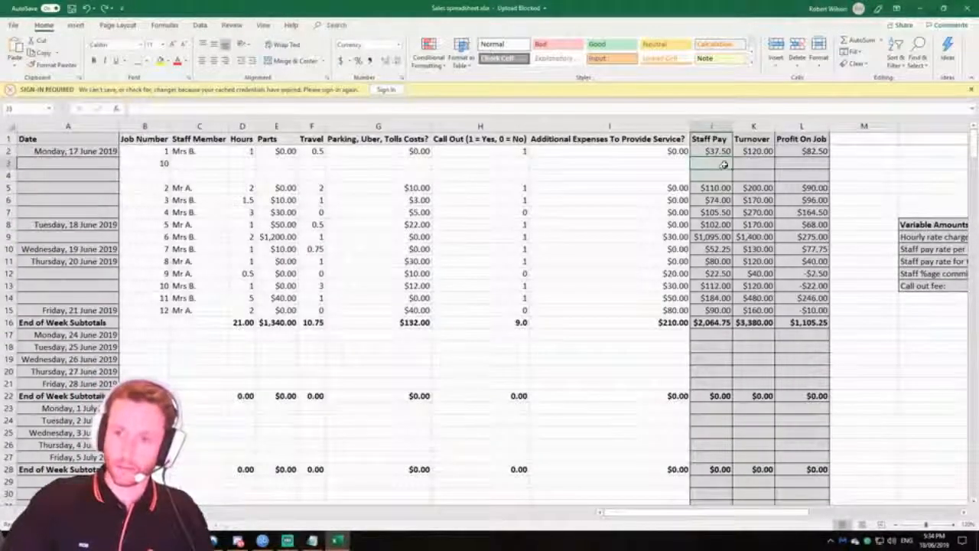
drag(724, 164, 789, 162)
click(716, 175)
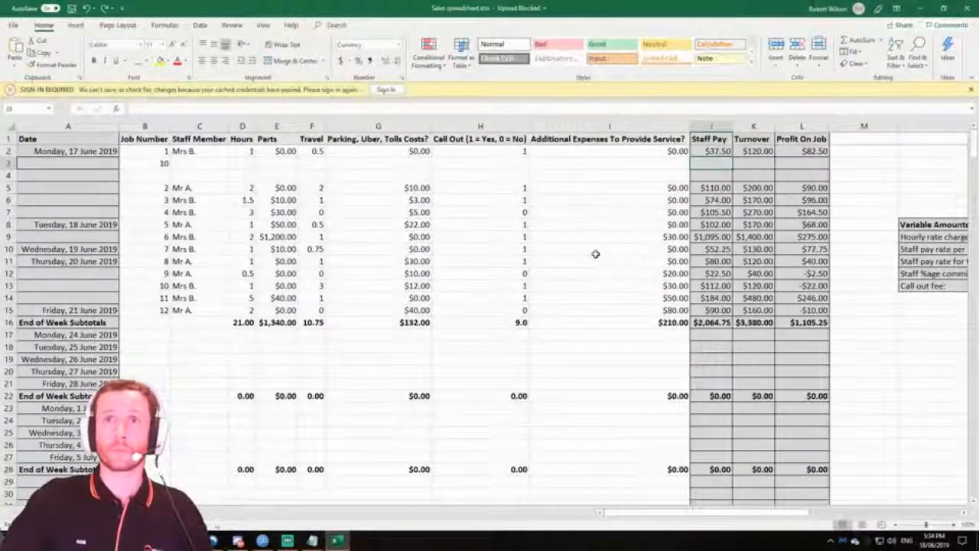
Examine the Call Out entries for several jobs and the call out fee in the Variable Amounts table
click(497, 161)
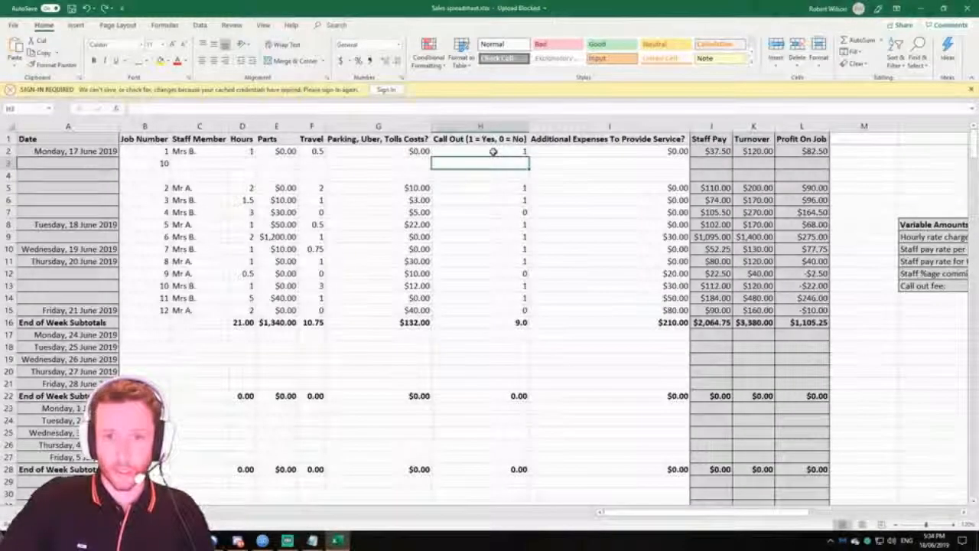
click(493, 152)
scroll(535, 229, right, 2)
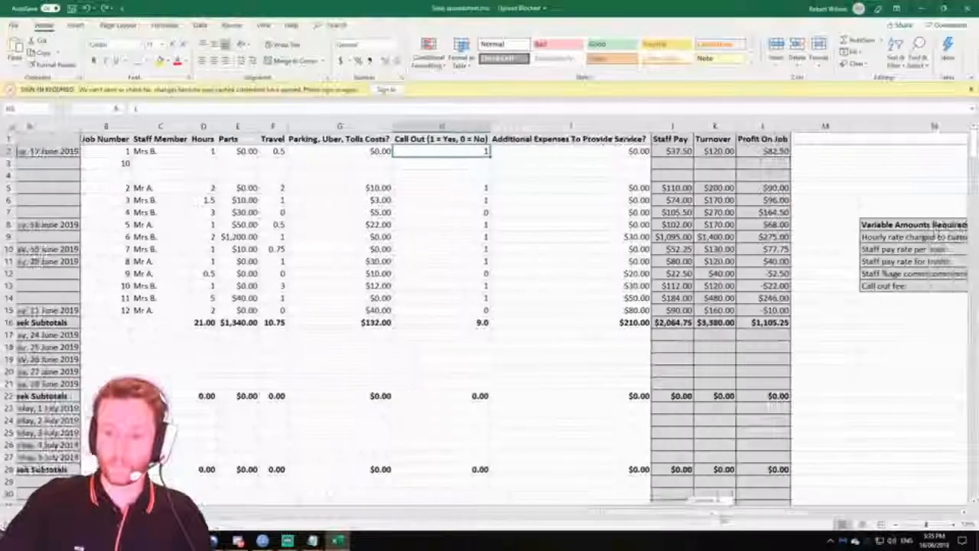
click(383, 212)
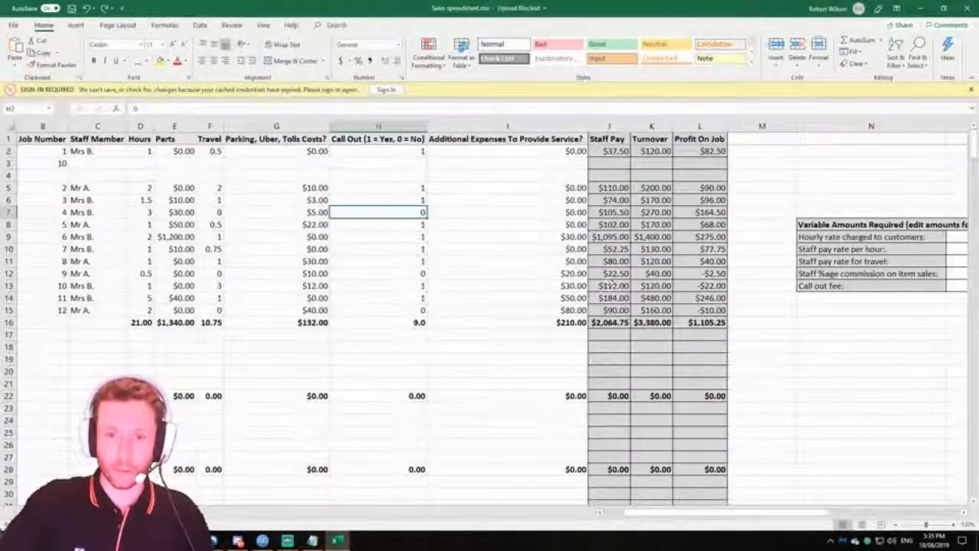
scroll(762, 514, right, 1)
drag(761, 514, 798, 514)
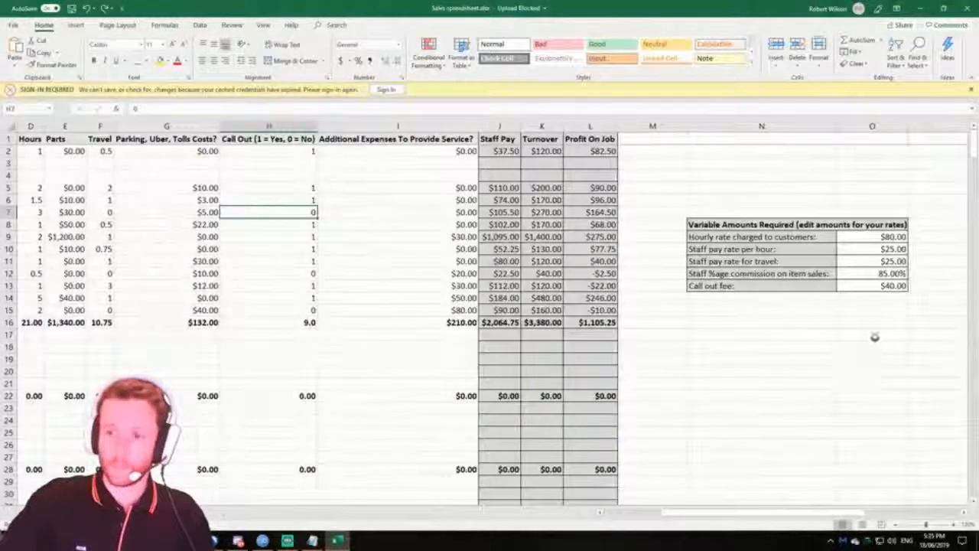
click(879, 286)
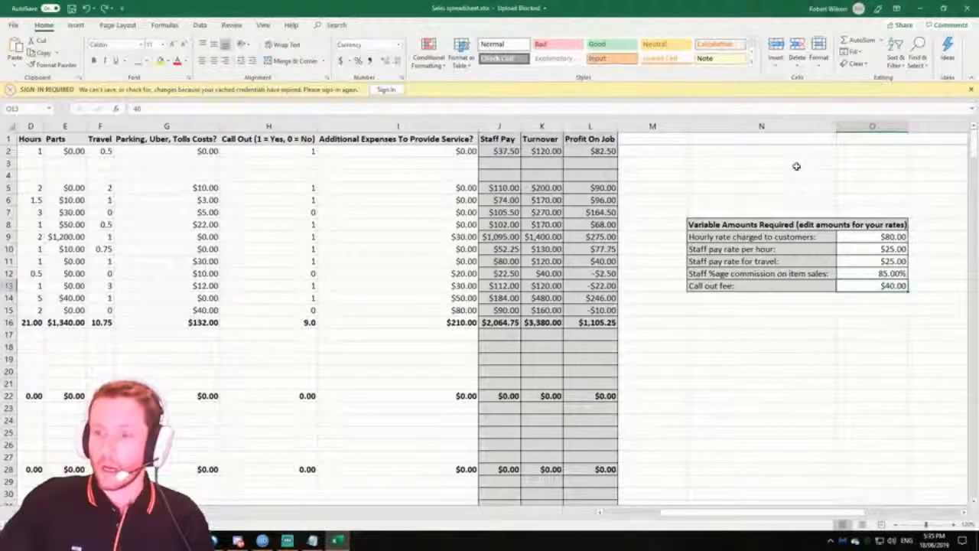
right_click(867, 540)
click(888, 535)
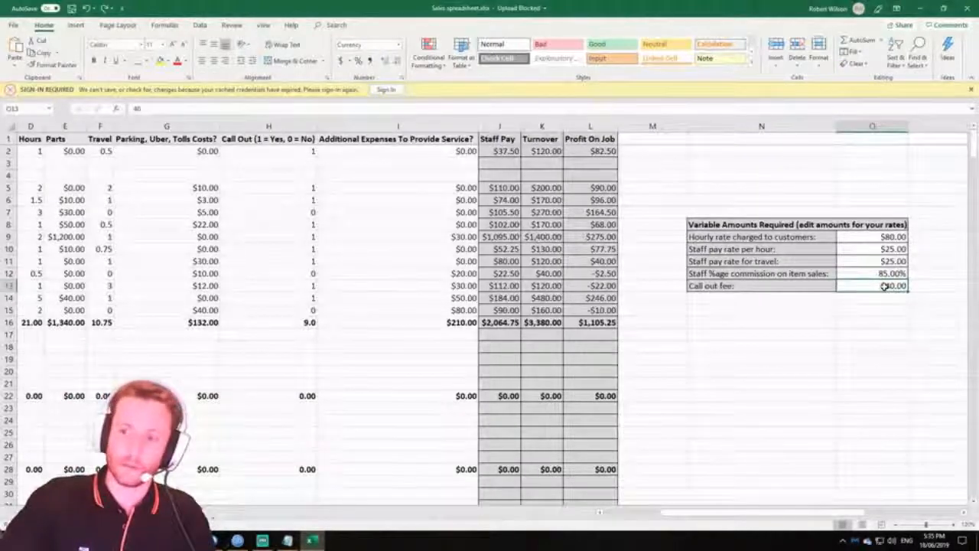
Inspect the Turnover formulas of jobs 1 and 2 in relation to the Call Out column
click(280, 166)
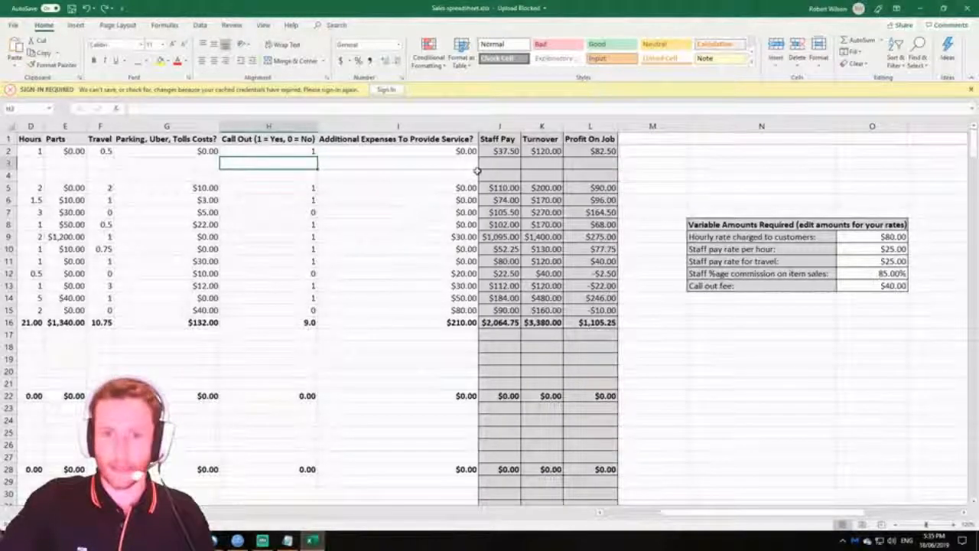
click(553, 153)
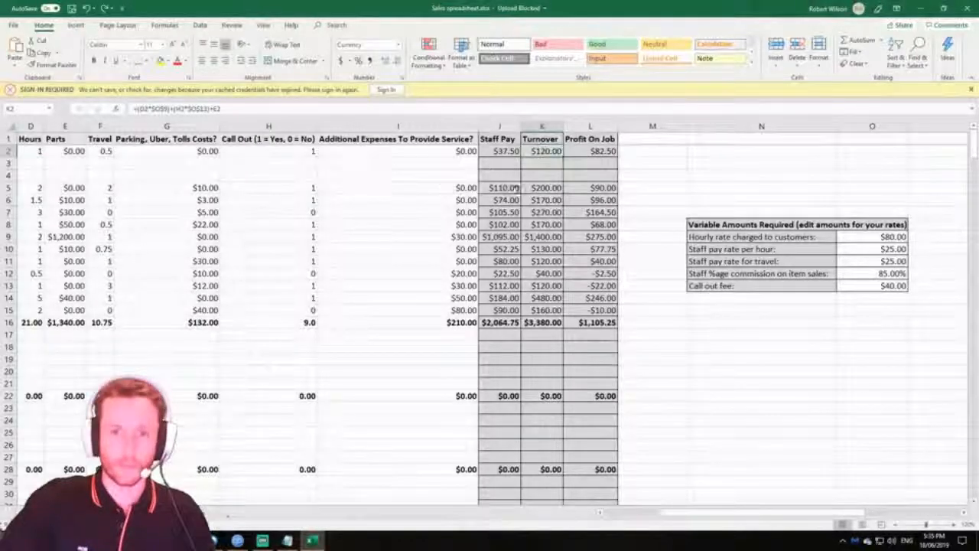
click(547, 187)
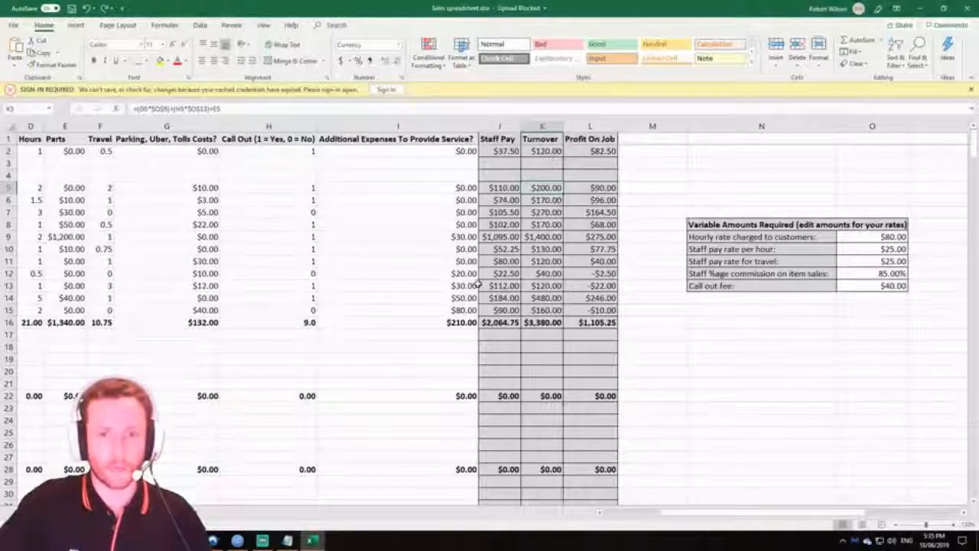
Add the comment "$15 LIGHTBULB" to job 6's Additional Expenses cell, I9
click(419, 238)
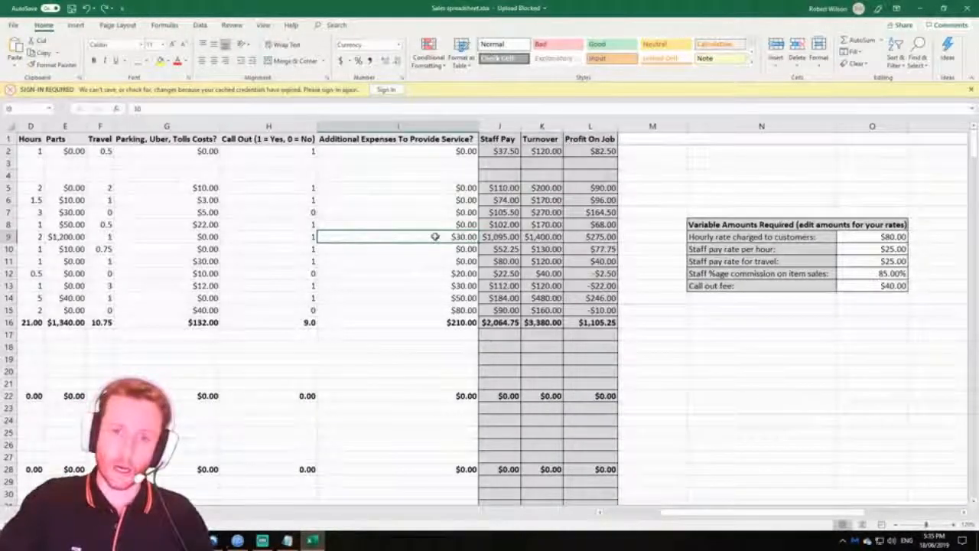
right_click(435, 237)
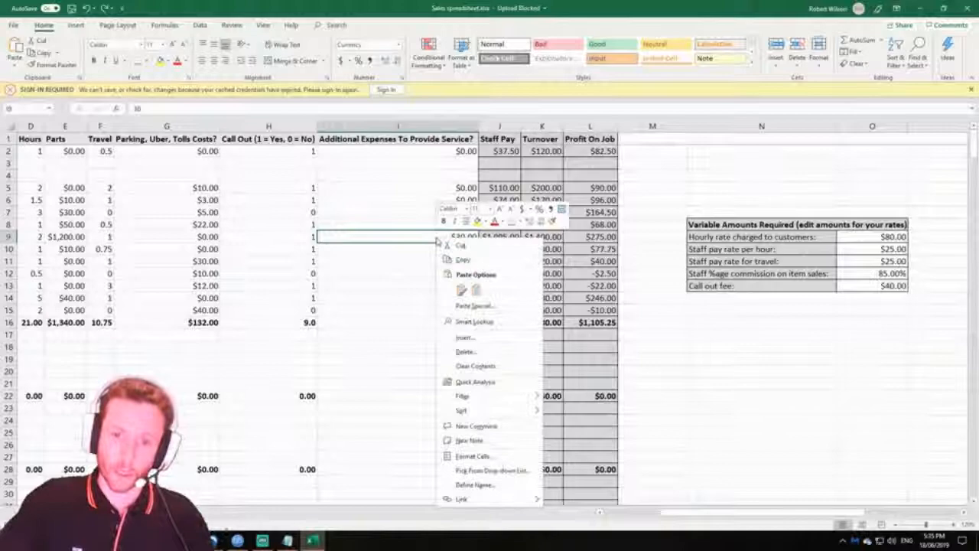
click(487, 430)
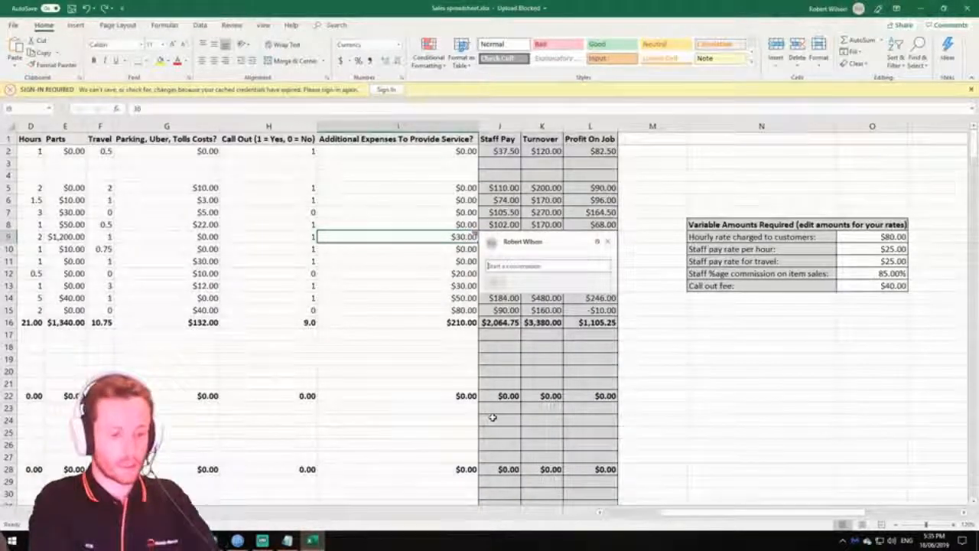
text($15)
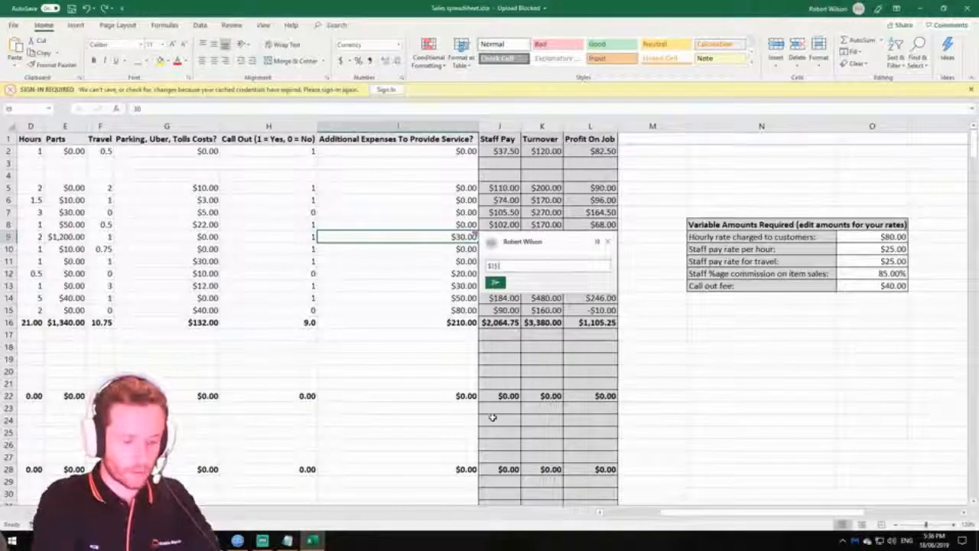
text(LIGHTBU)
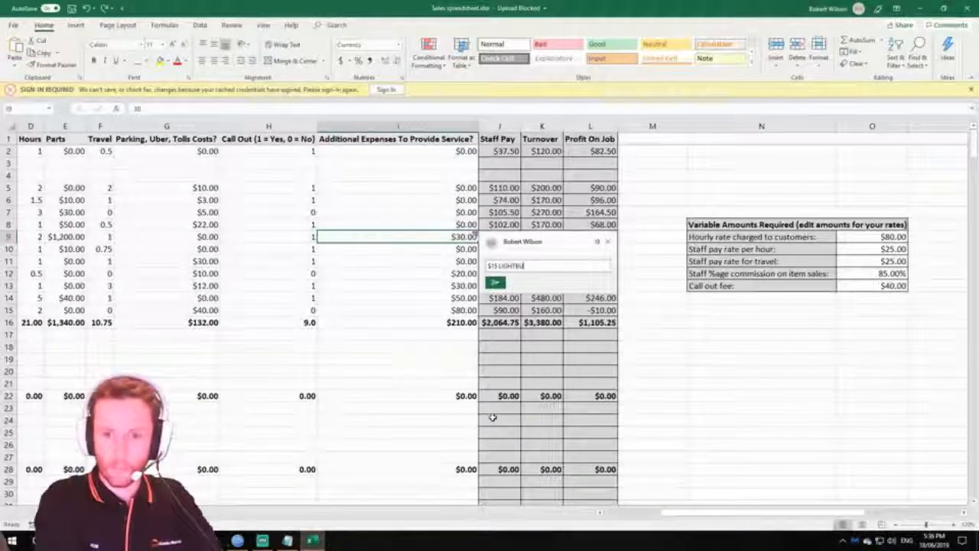
key(ctrl+Return)
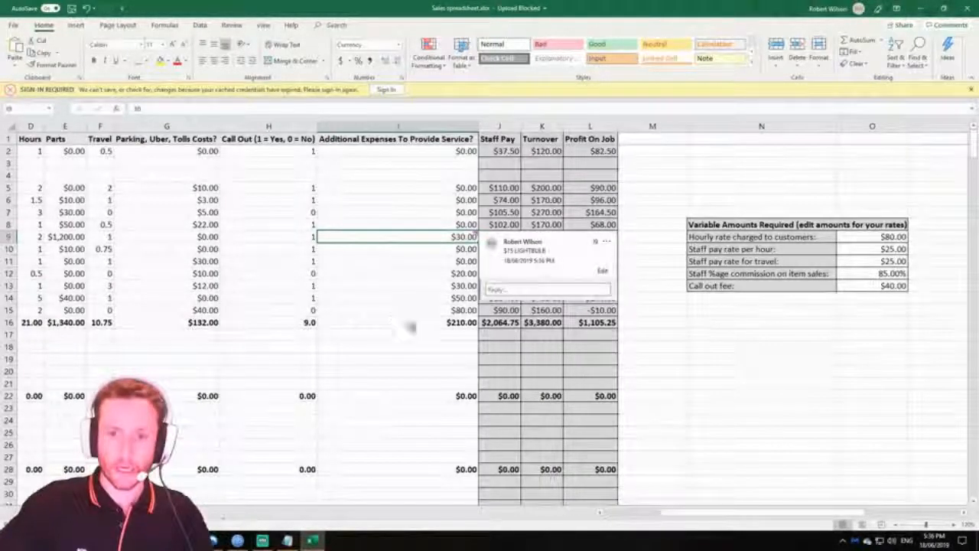
click(421, 331)
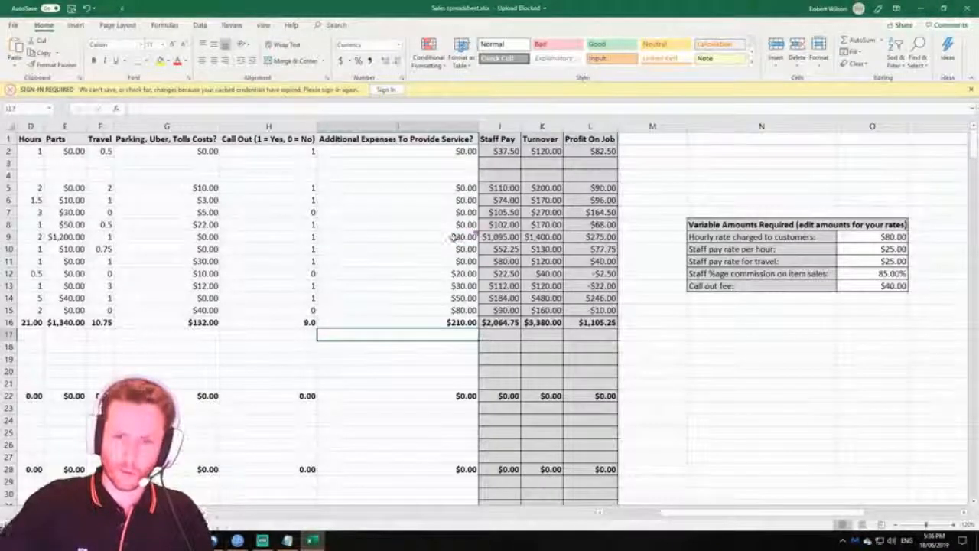
Examine job 6's additional expense and its Turnover, Staff Pay and Profit On Job formulas
mouse_move(453, 237)
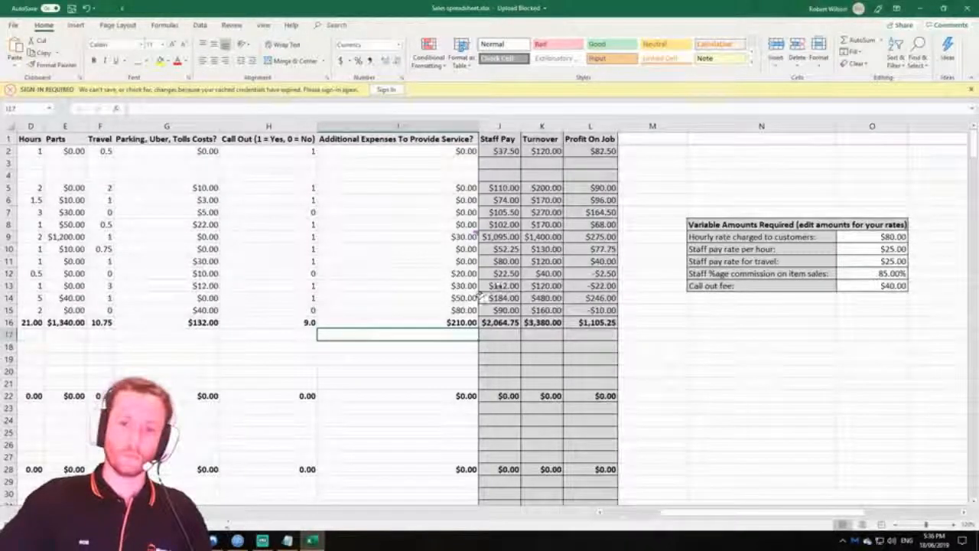
click(466, 238)
click(698, 287)
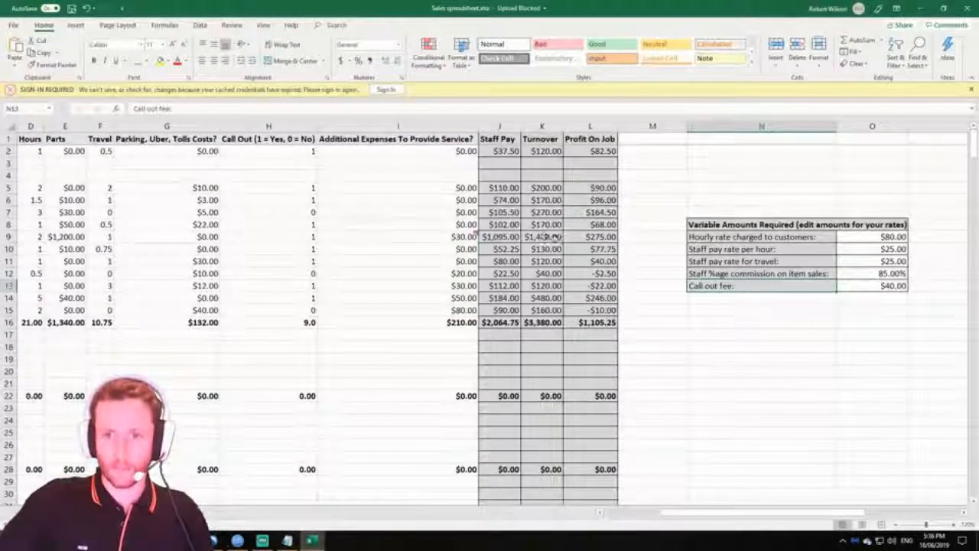
click(549, 236)
click(599, 236)
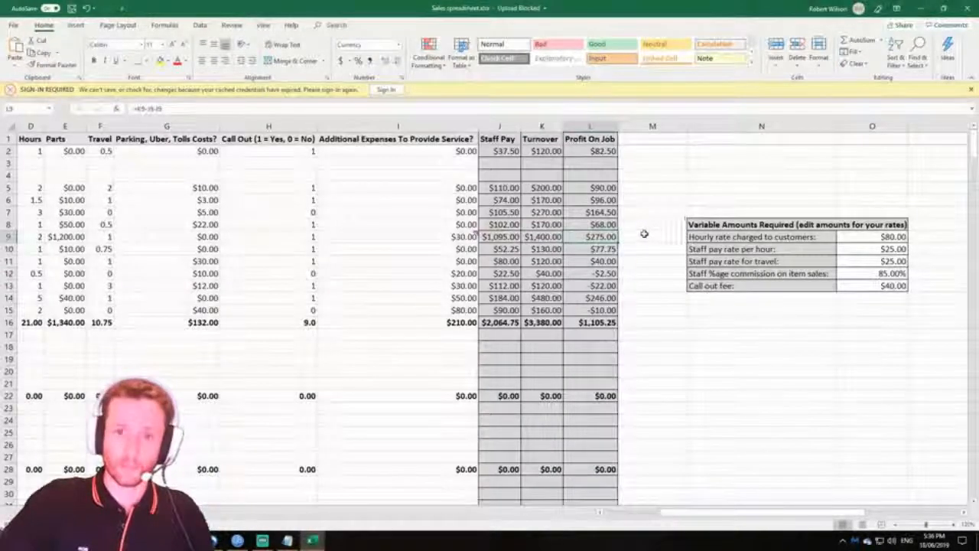
click(544, 237)
click(505, 237)
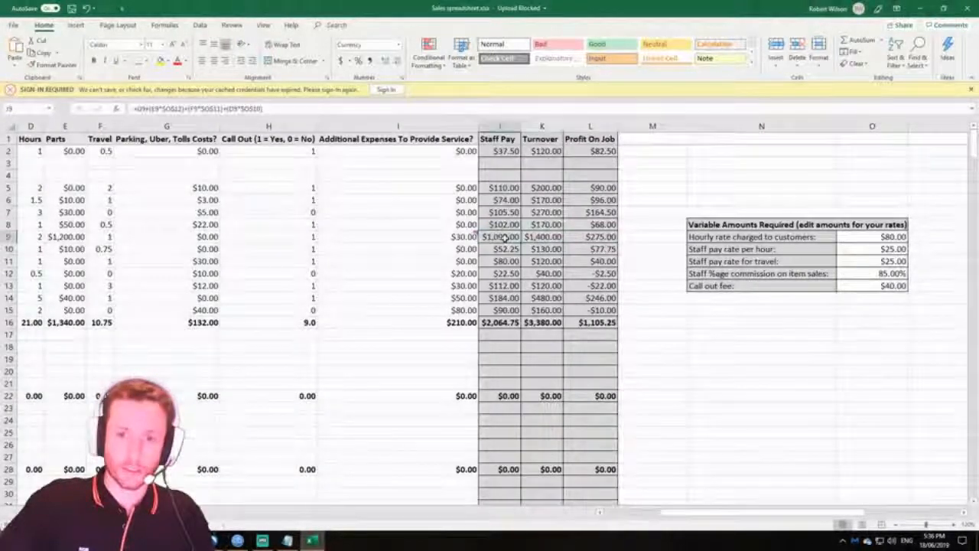
click(586, 236)
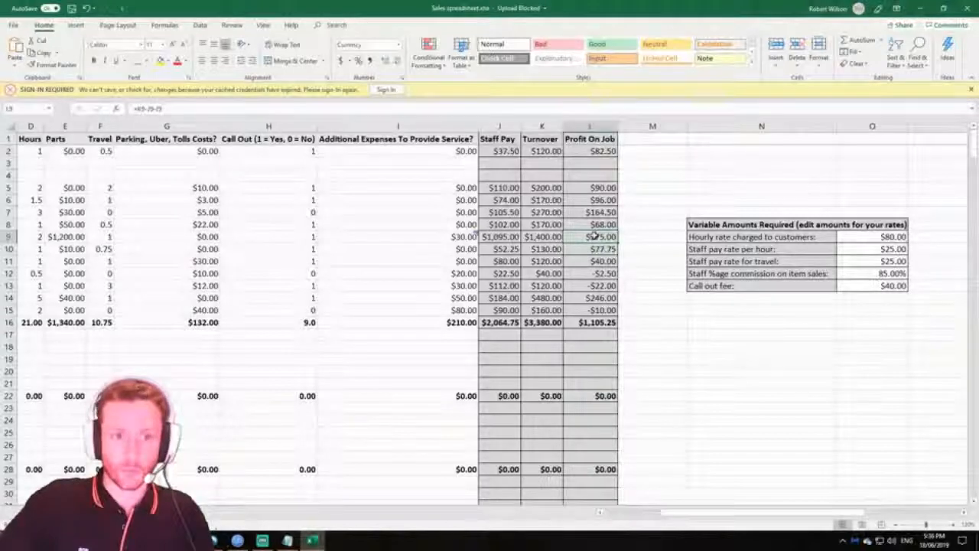
Review the comment on job 6's Additional Expenses cell alongside the job's calculated Staff Pay, Turnover and Profit On Job
click(459, 237)
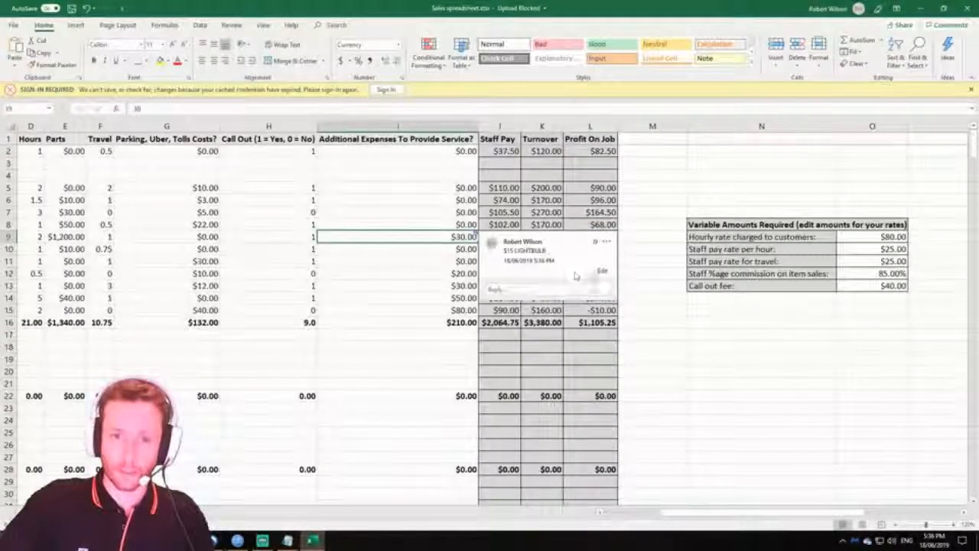
key(Right)
key(Right)
key(Right)
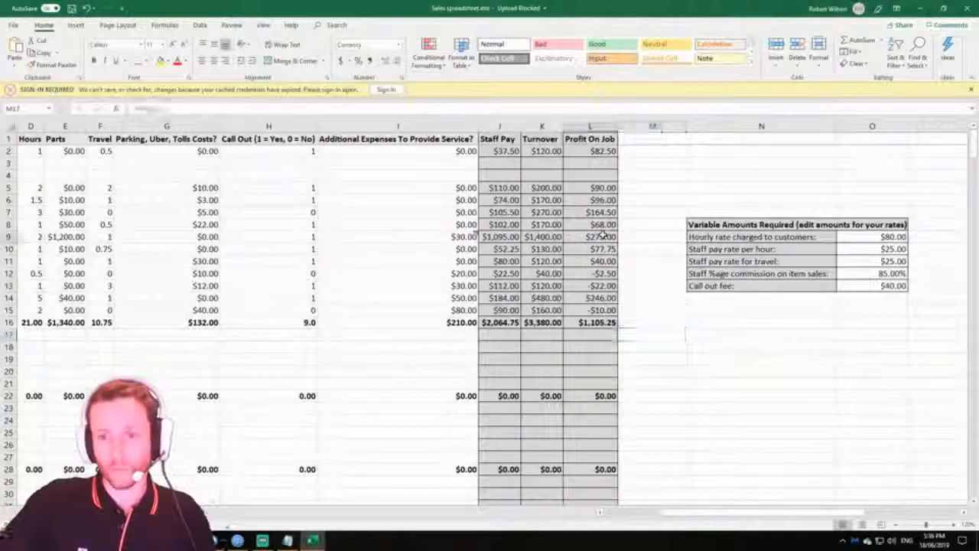
Try to overwrite job 6's Profit On Job formula in L9, and undo the change
key(F2)
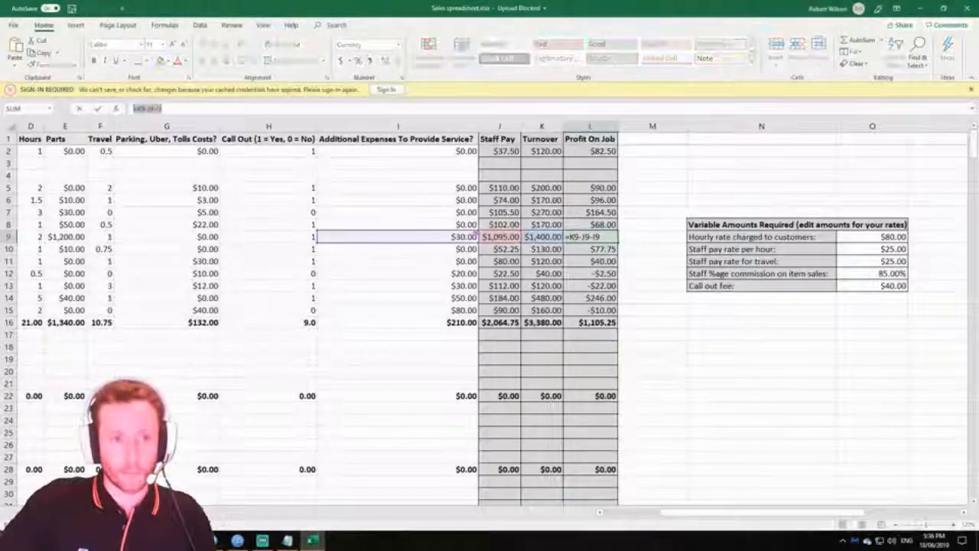
text(=)
click(568, 287)
key(Escape)
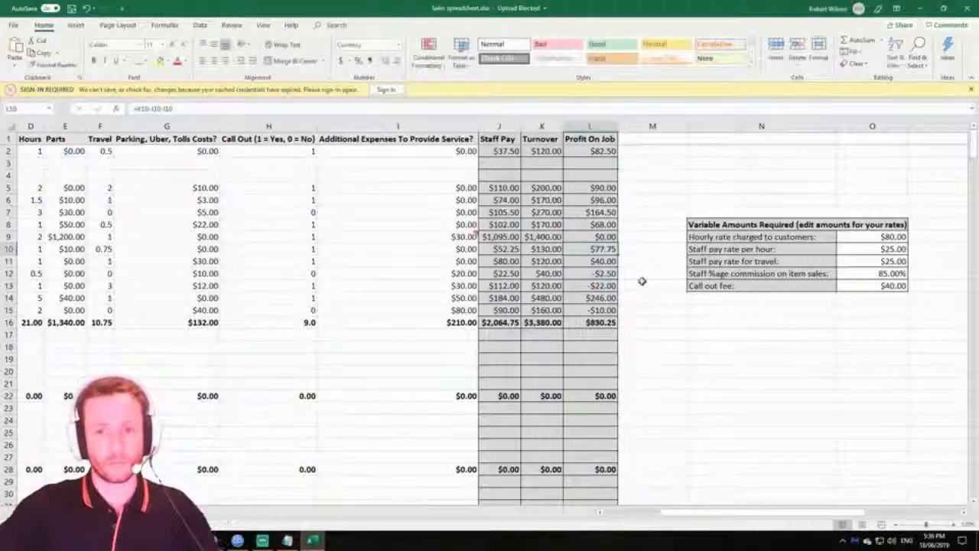
key(Left)
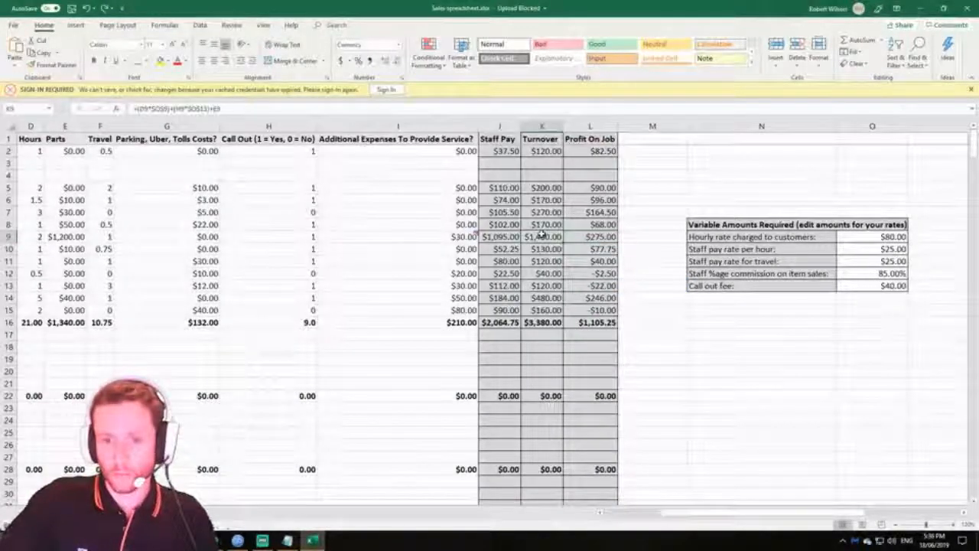
click(654, 335)
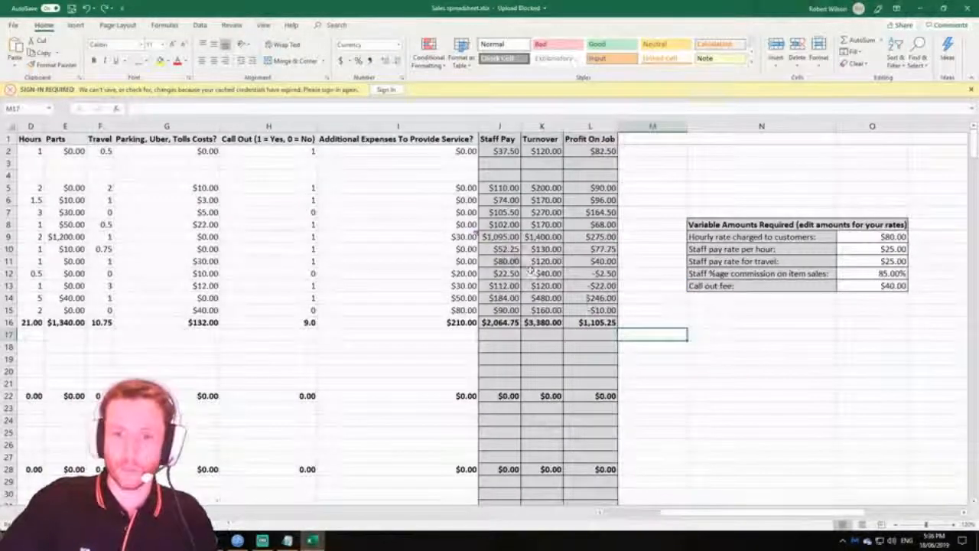
Examine job 1's Staff Pay formula in J2 and the job entries and variable rates it references
click(508, 152)
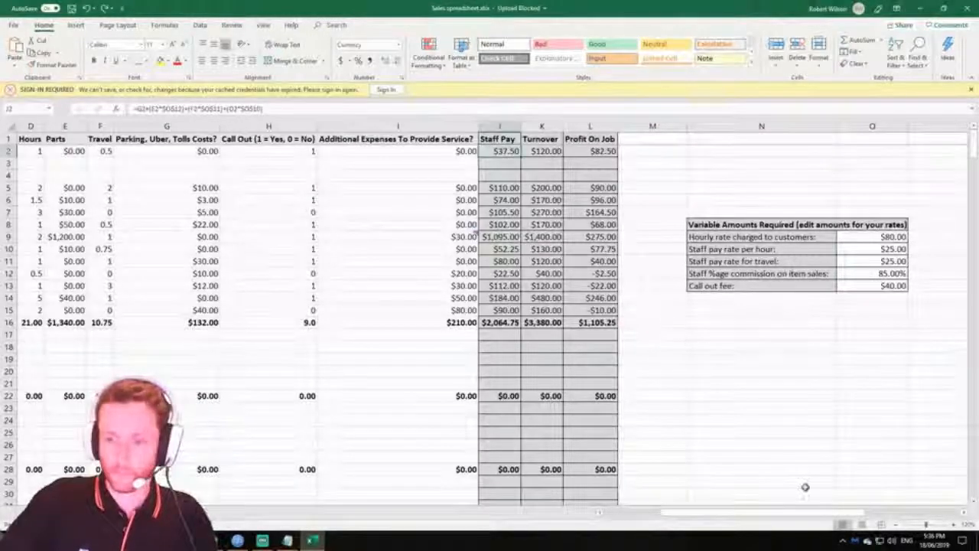
drag(811, 513, 738, 518)
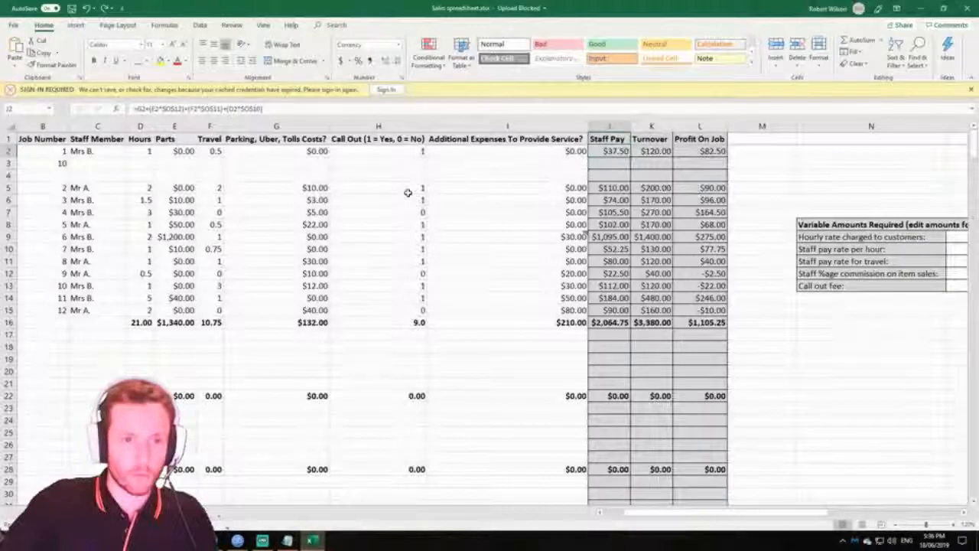
drag(740, 514, 759, 515)
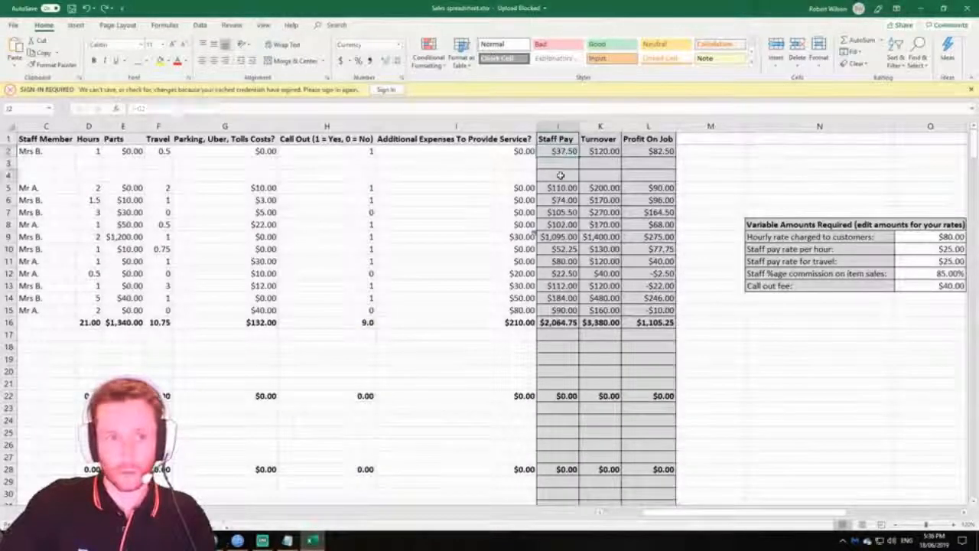
double_click(562, 152)
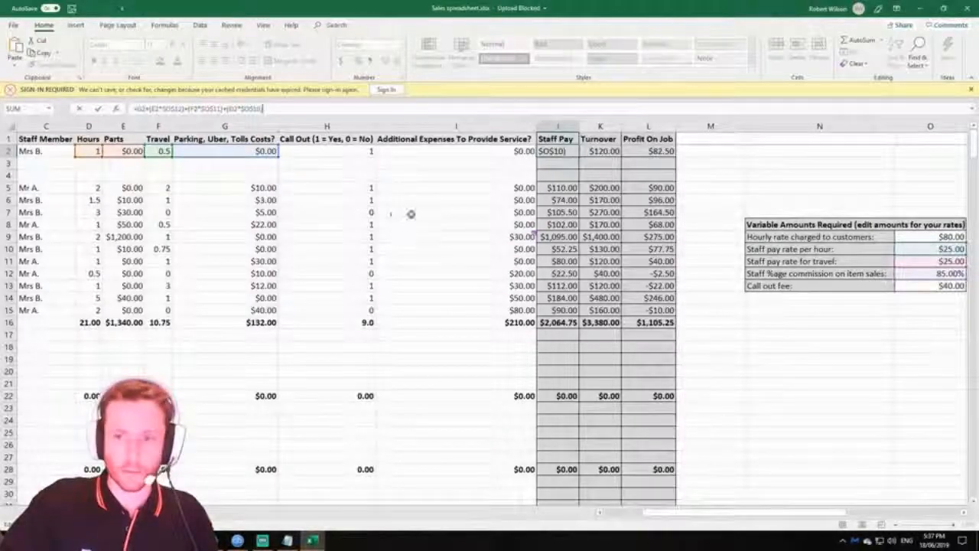
scroll(633, 499, right, 3)
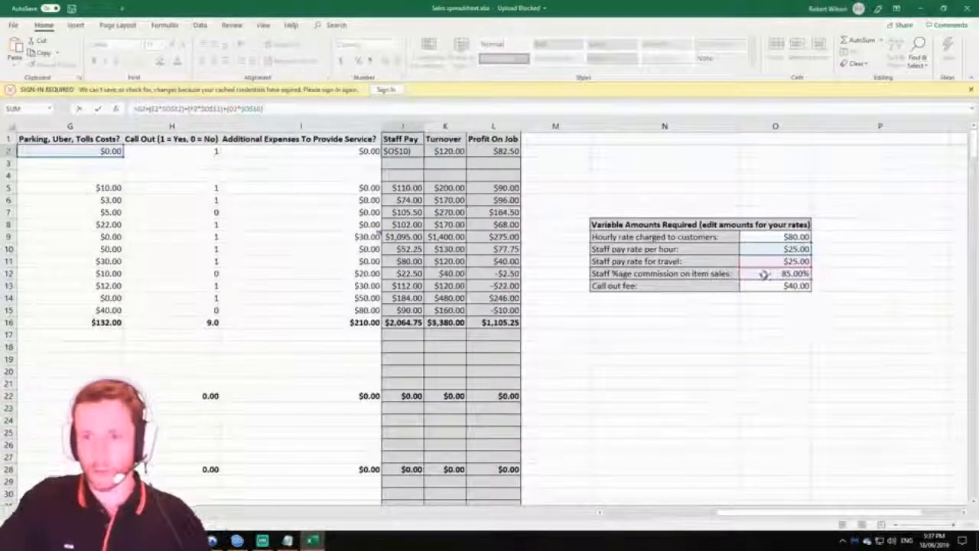
key(Return)
Set the hourly rate charged to customers to $200 and inspect job 2's Profit On Job
click(794, 237)
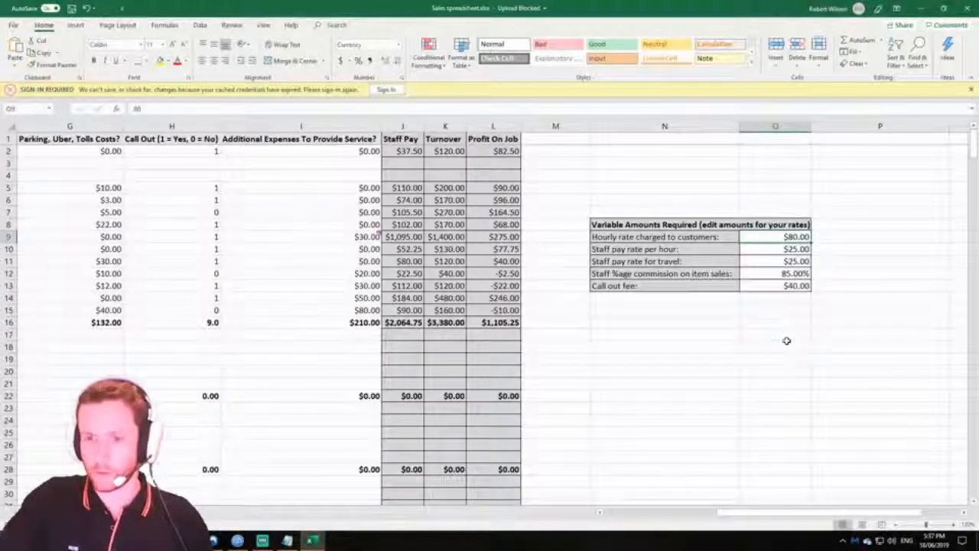
text(200)
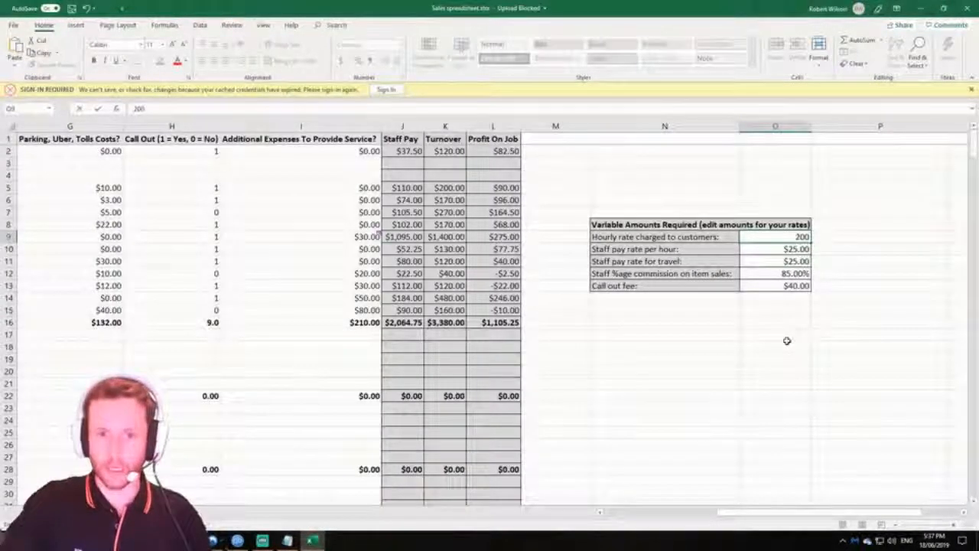
key(Return)
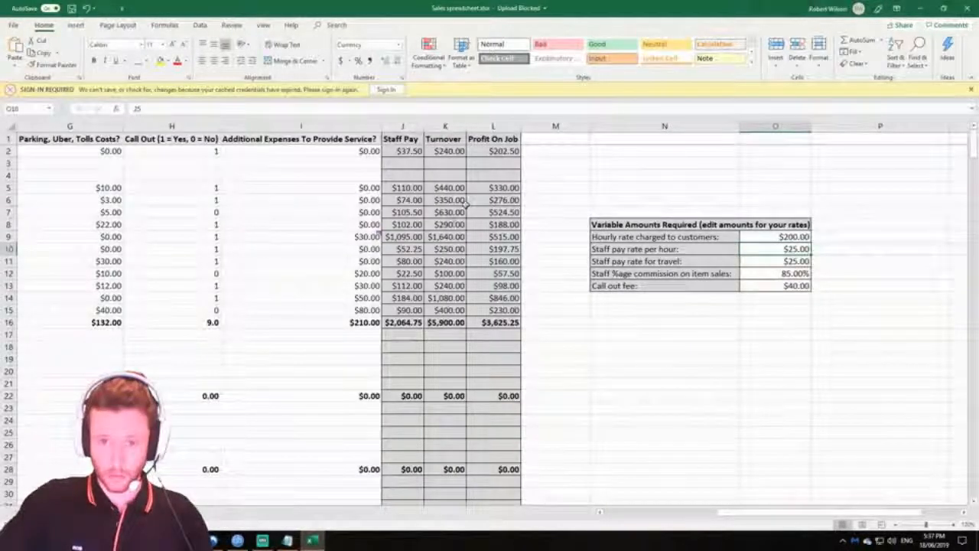
click(494, 188)
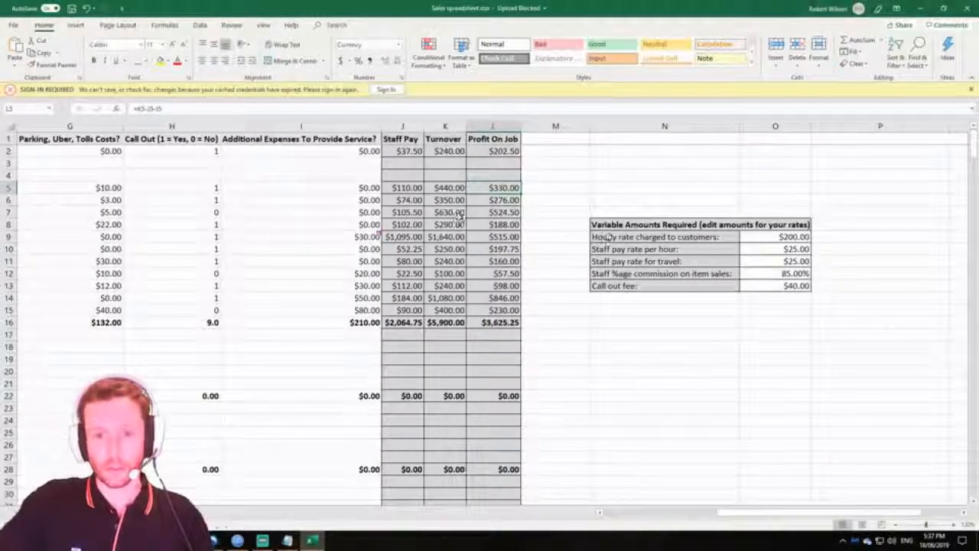
Set the hourly rate charged to customers in O9 to $80
click(789, 238)
text(80)
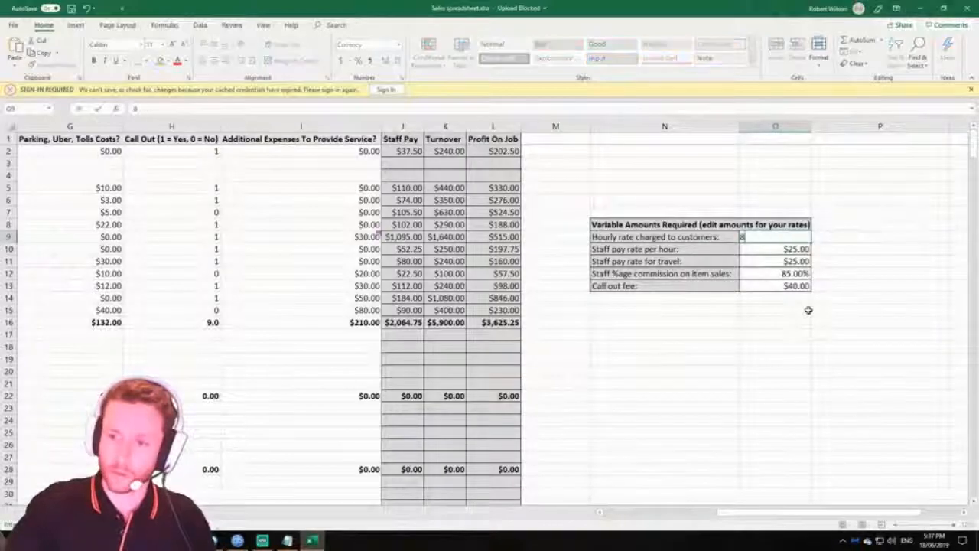
click(785, 307)
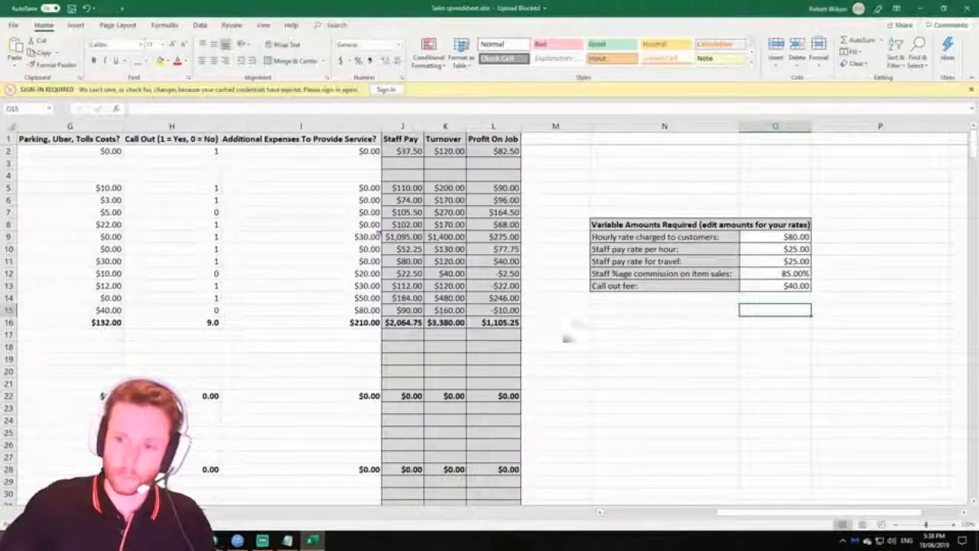
Review the job columns and the customer hourly rate in the Variable Amounts table
scroll(727, 494, left, 10)
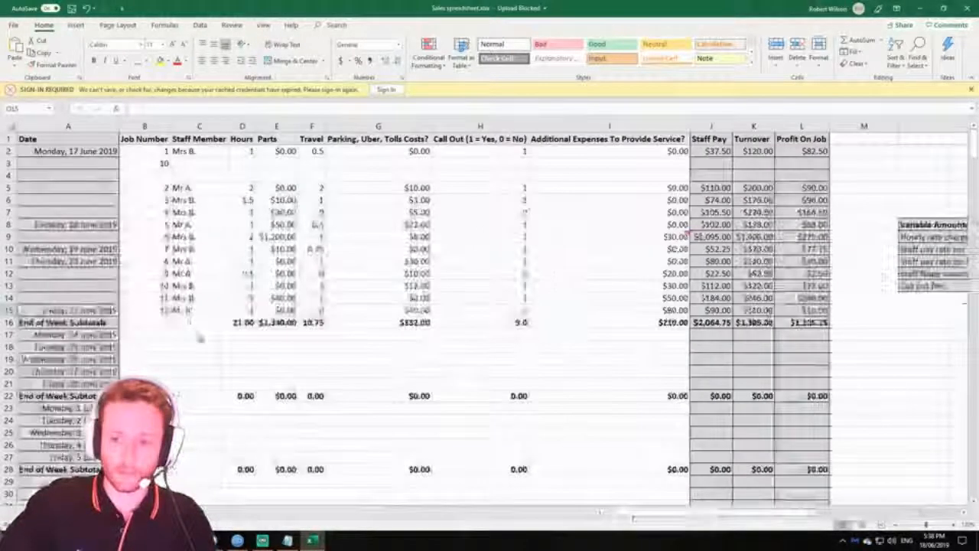
scroll(459, 399, right, 6)
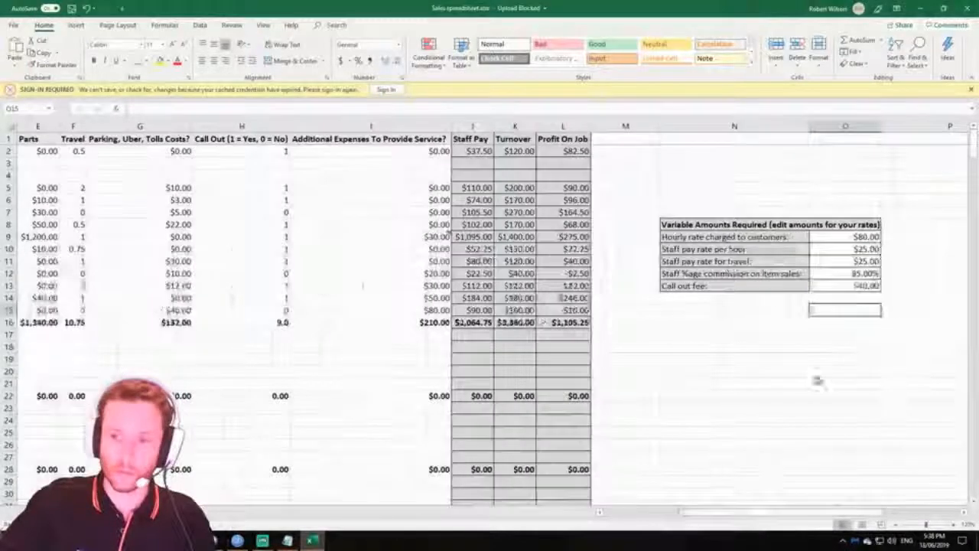
click(859, 236)
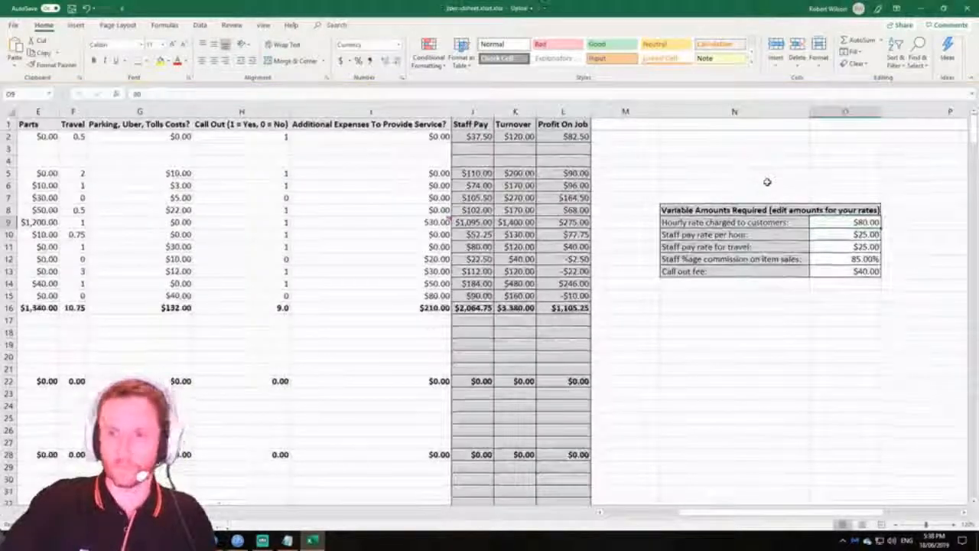
click(843, 330)
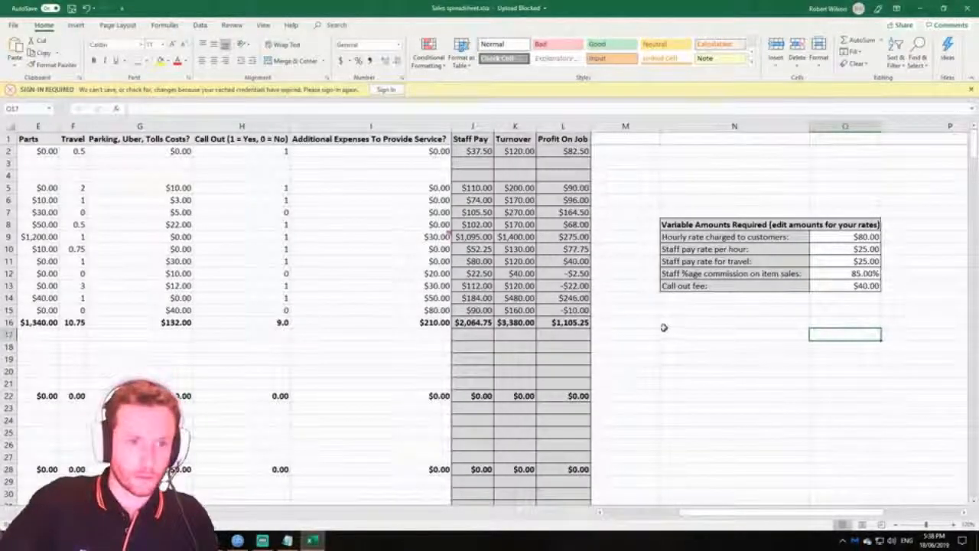
Examine job 3's Parts entry together with the staff commission percentage and the job's Staff Pay formula
drag(709, 514, 632, 520)
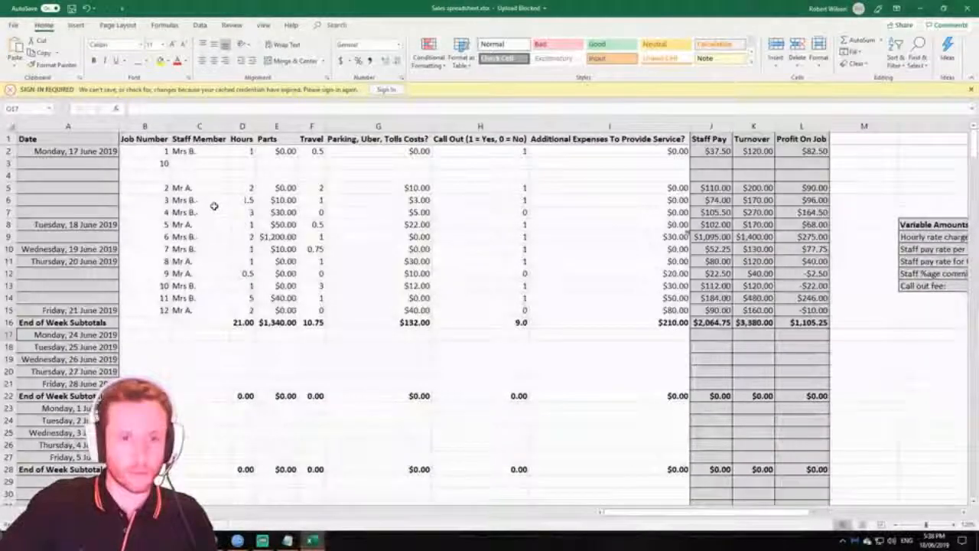
click(283, 200)
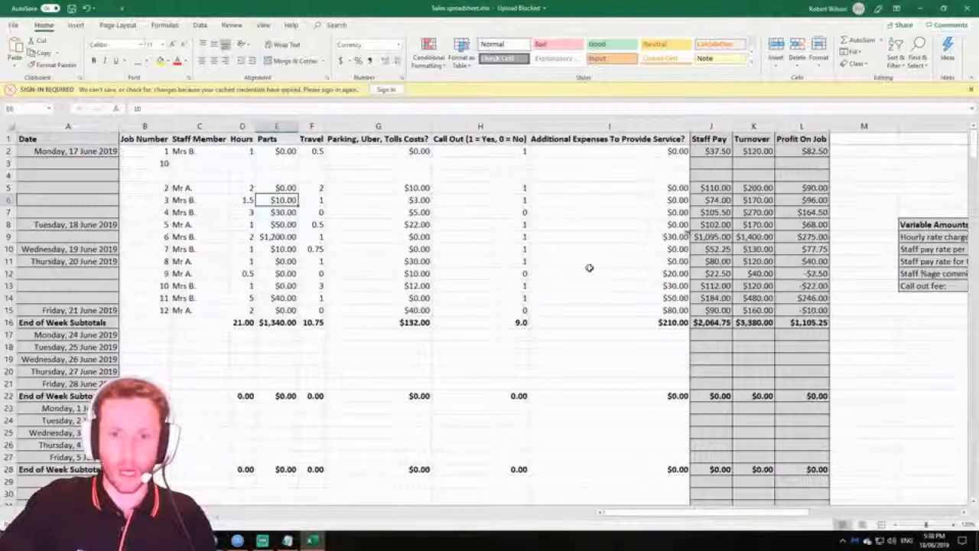
drag(636, 512, 658, 512)
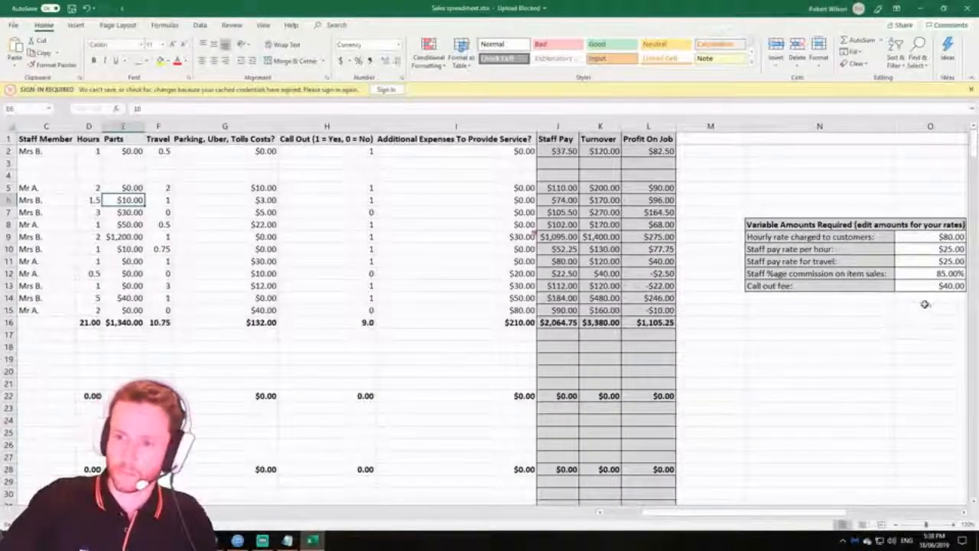
click(945, 277)
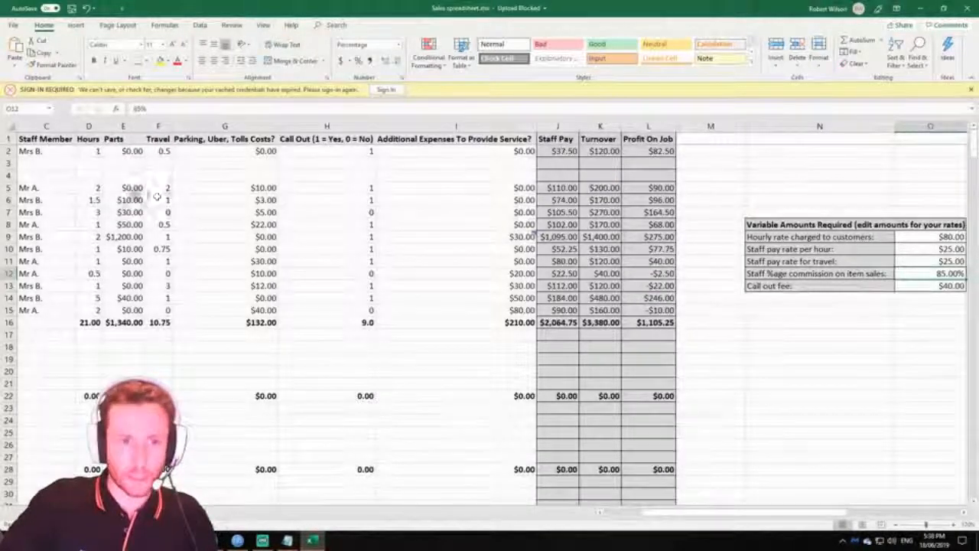
click(132, 198)
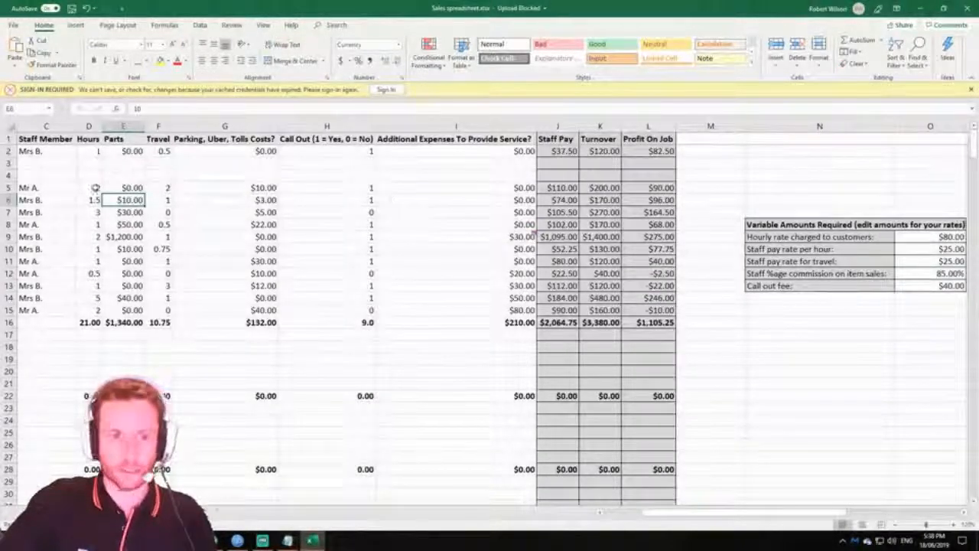
click(560, 200)
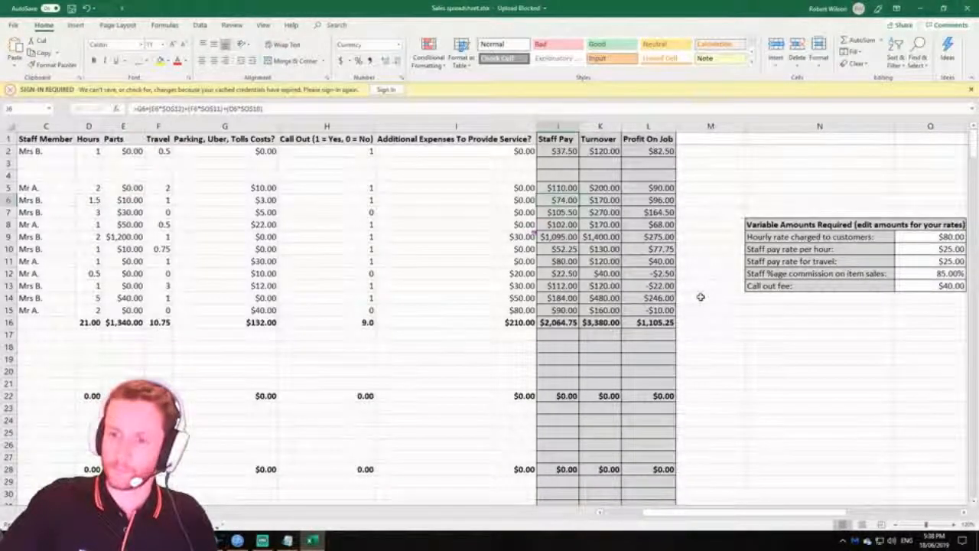
Examine the first End of Week Subtotals row, including the dates it covers and its Hours, Travel, Staff Pay, Turnover and Profit sums
drag(698, 512, 642, 516)
click(59, 324)
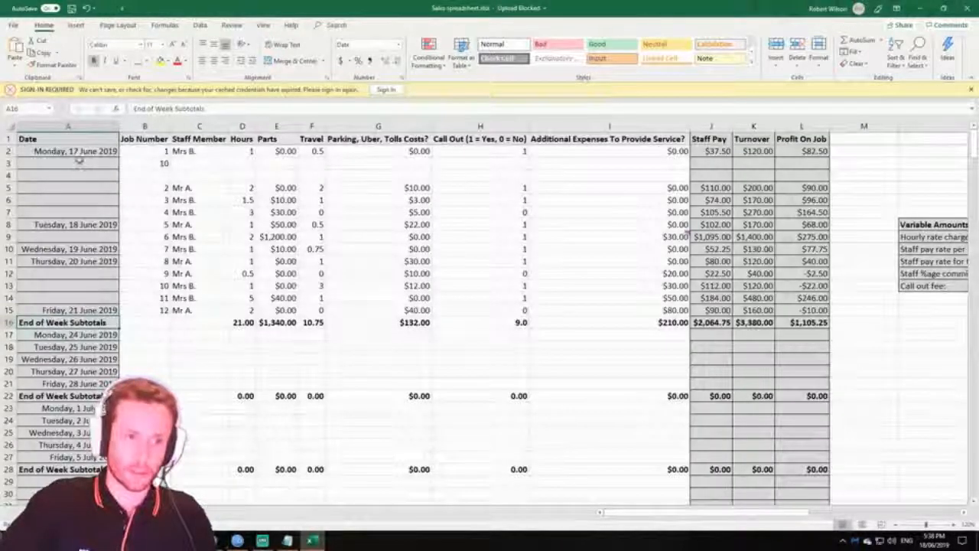
drag(73, 150, 79, 311)
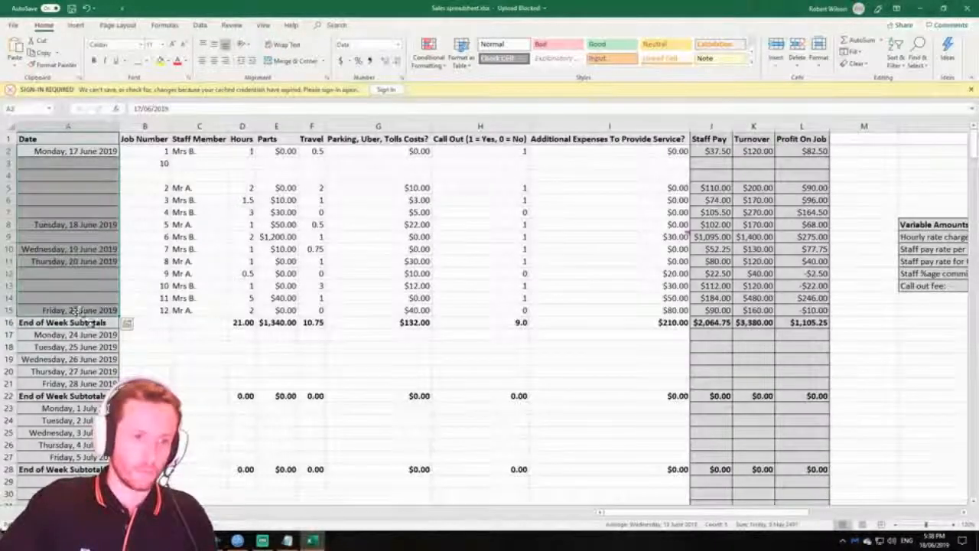
click(79, 323)
click(243, 323)
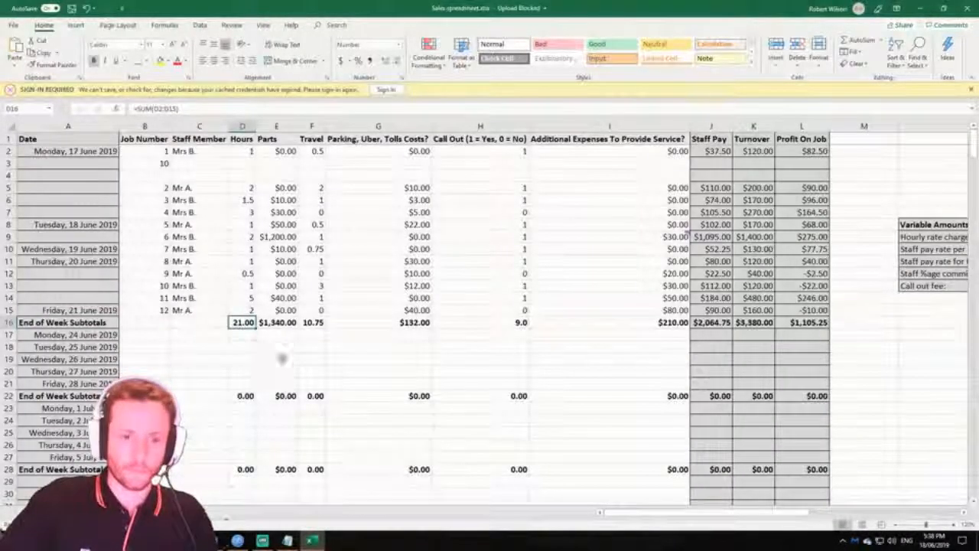
click(314, 323)
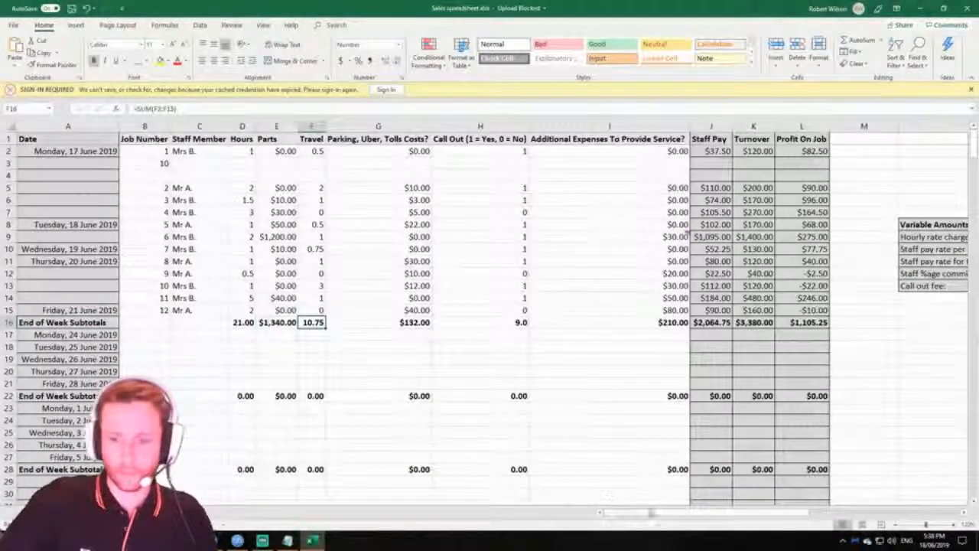
scroll(607, 494, right, 2)
click(566, 323)
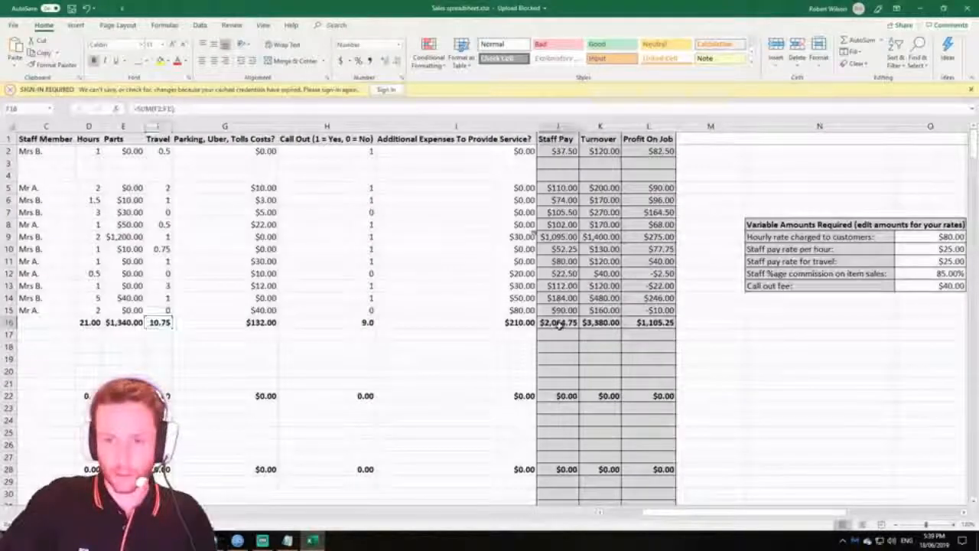
click(597, 323)
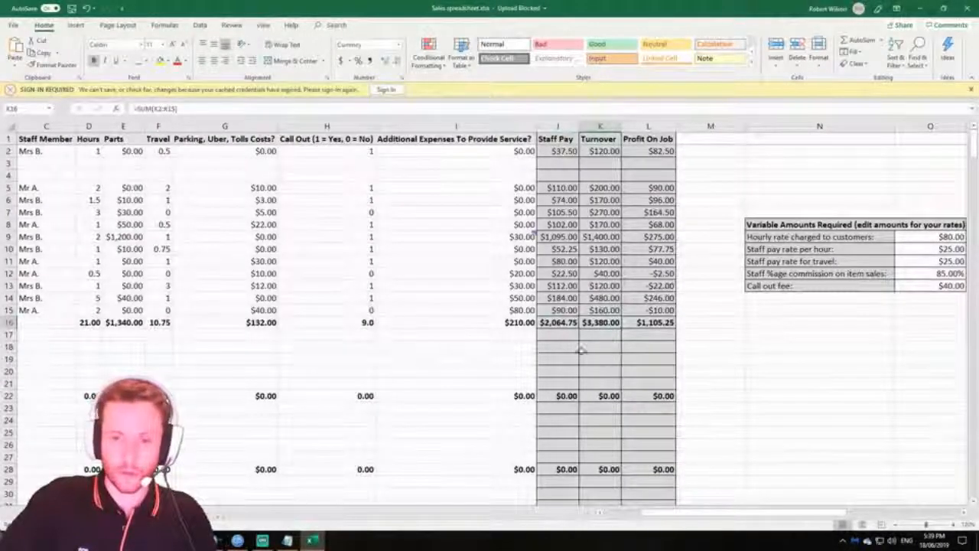
click(658, 324)
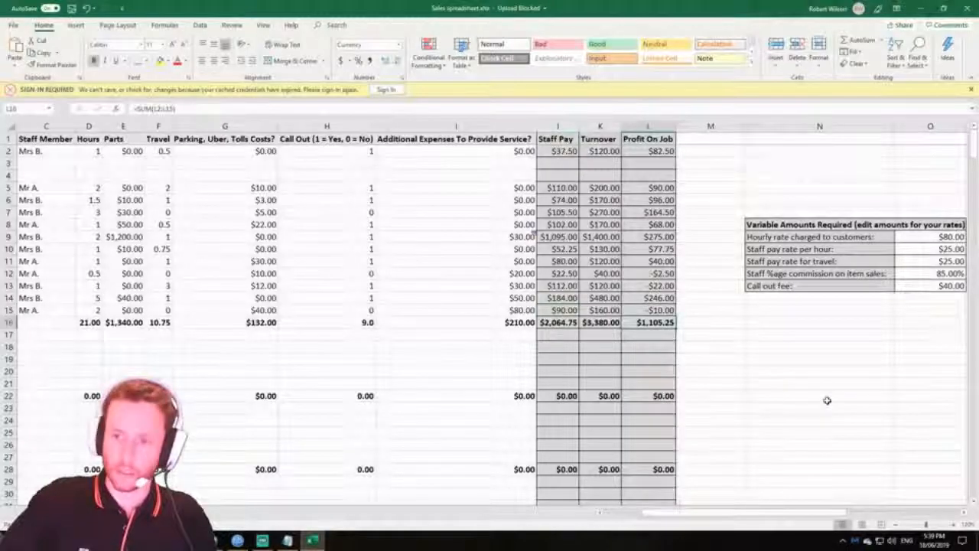
scroll(679, 410, down, 1)
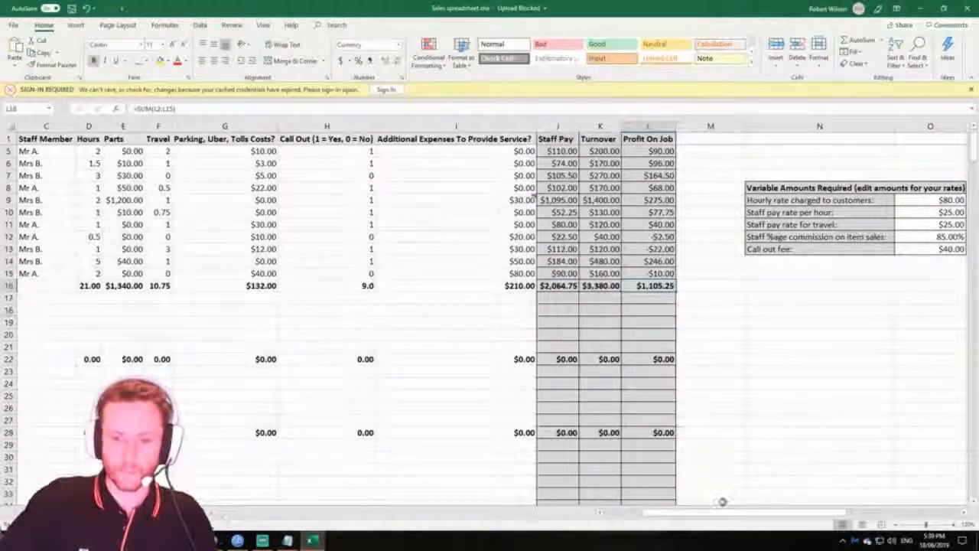
Insert two blank rows below Monday, 24 June 2019 to make room for more jobs on that date
drag(726, 512, 673, 512)
scroll(134, 361, down, 2)
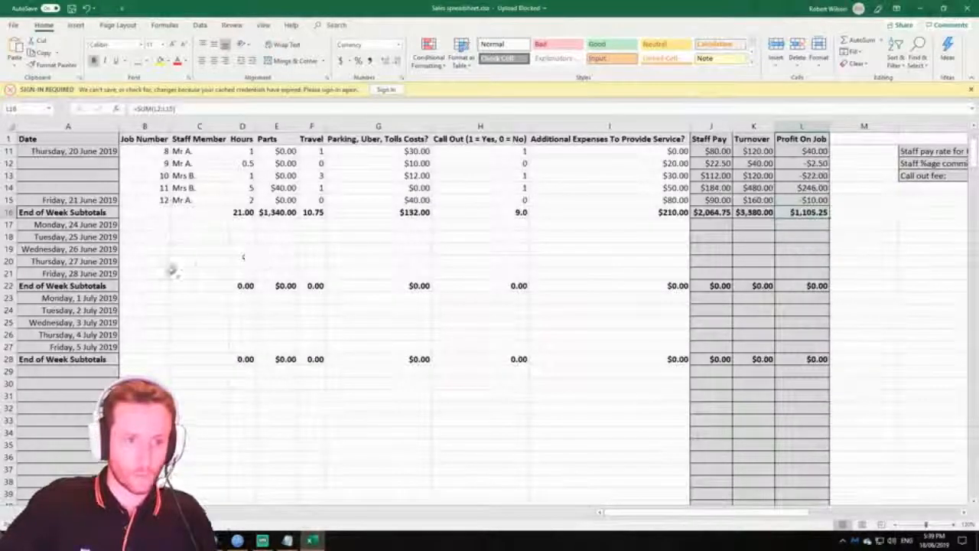
right_click(8, 237)
click(34, 302)
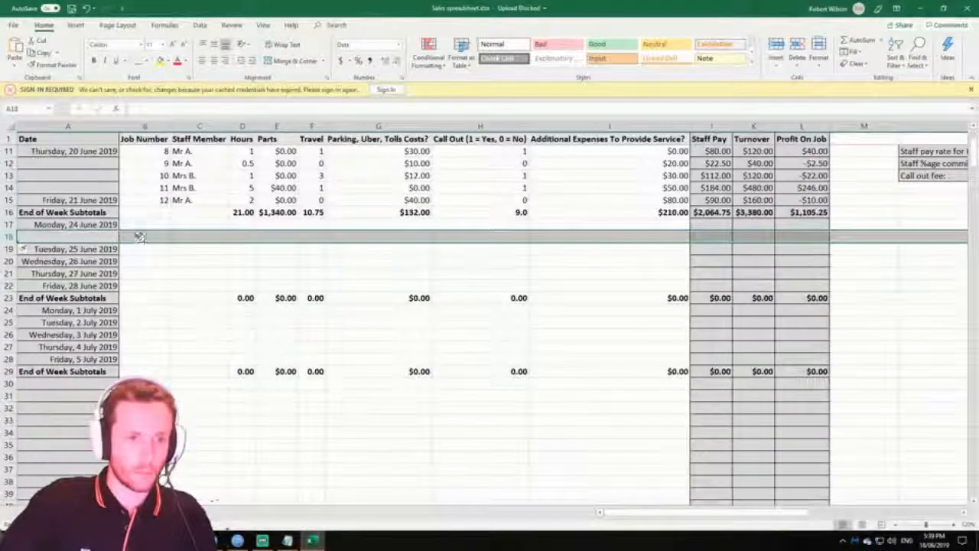
right_click(7, 236)
click(35, 320)
Enter job numbers 12, 13 and 14 in B17:B19 and set job 12's staff member in C17 to "Mr C"
click(138, 225)
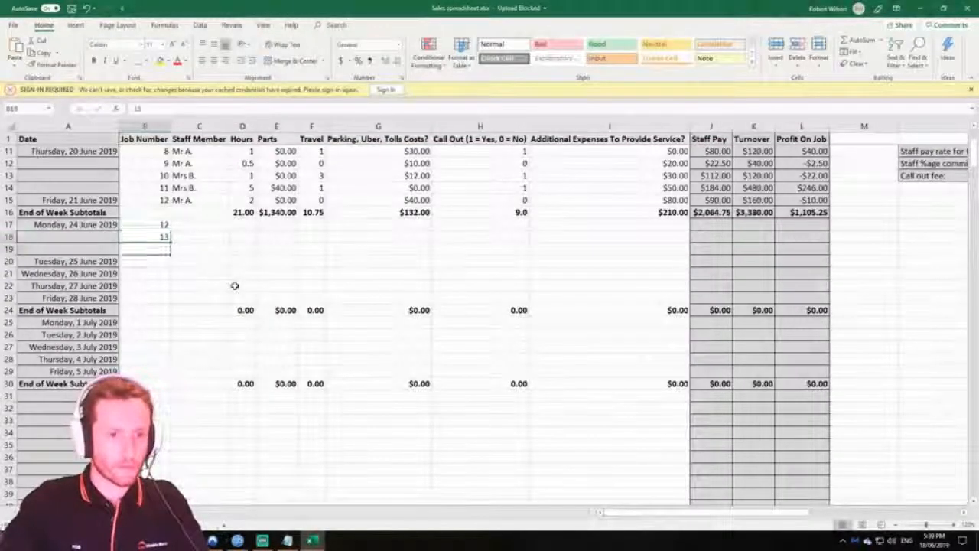
key(Return)
key(Right)
key(Up)
key(Up)
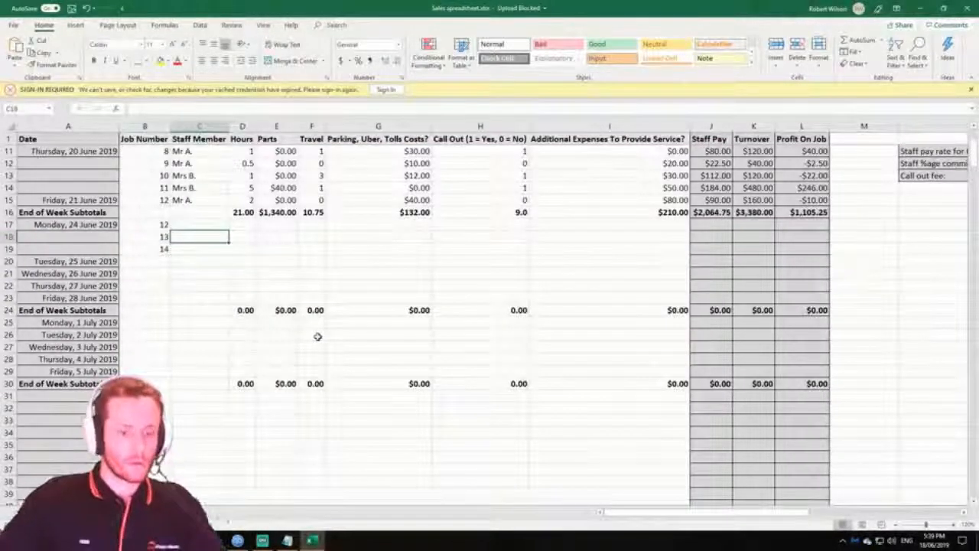
key(Up)
text(mr C)
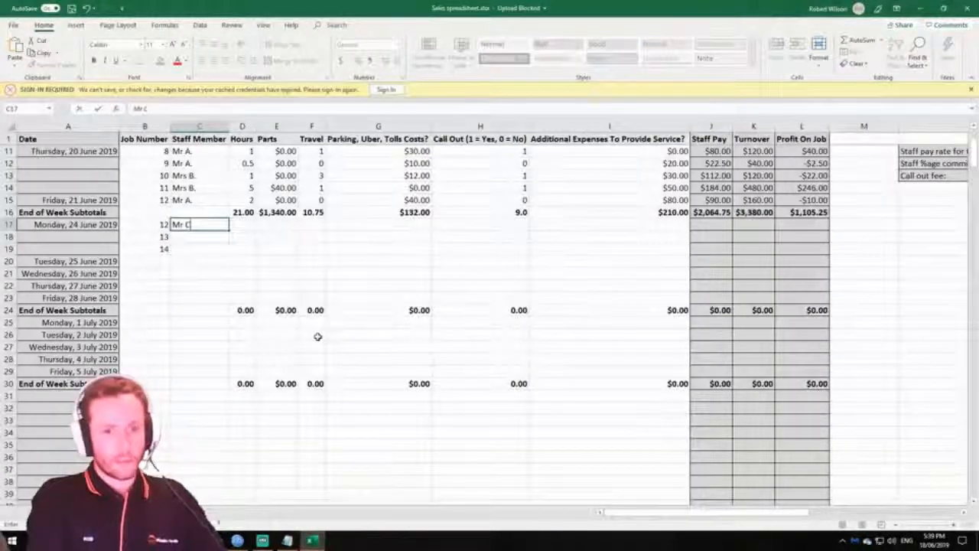
click(247, 230)
Examine the Parts formula in the End of Week Subtotals row for 24–28 June and the range it sums
drag(247, 223, 280, 281)
click(93, 312)
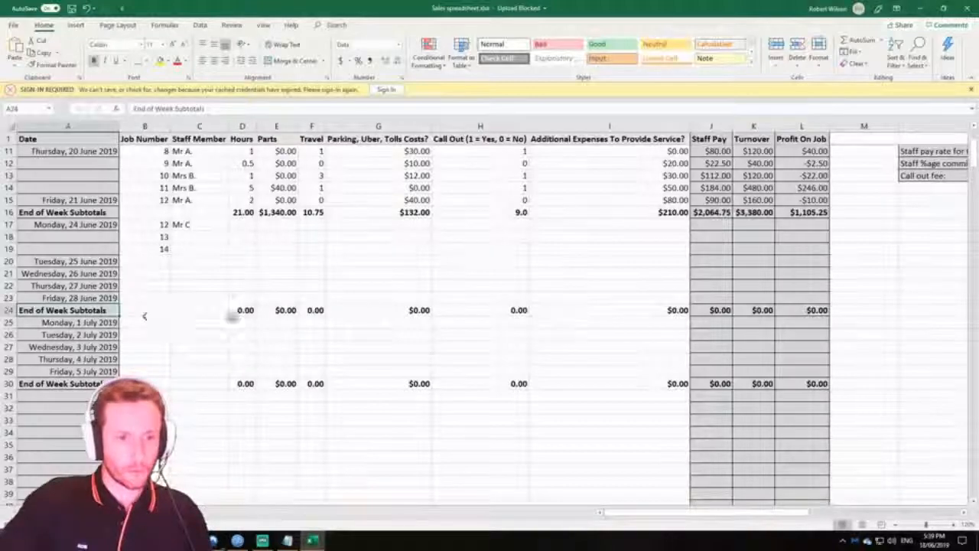
click(280, 310)
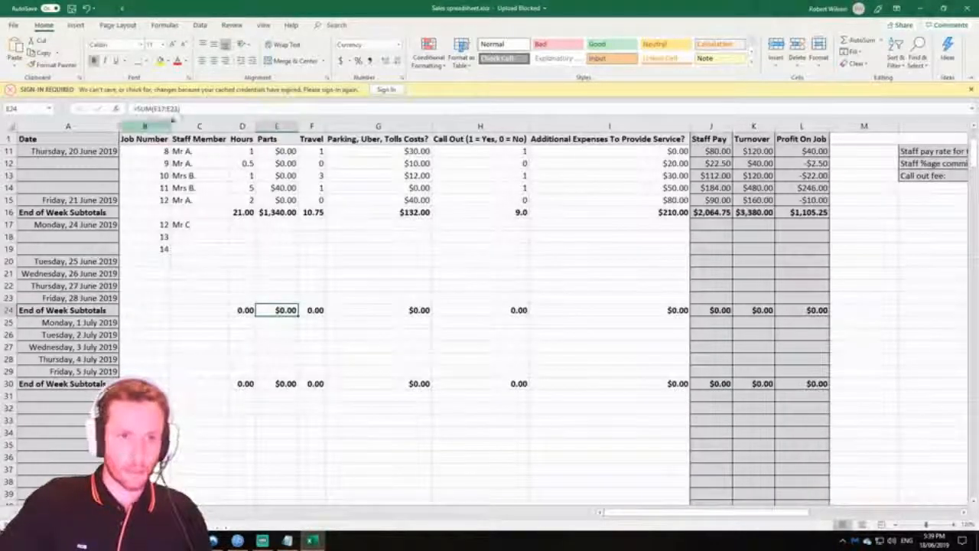
click(201, 110)
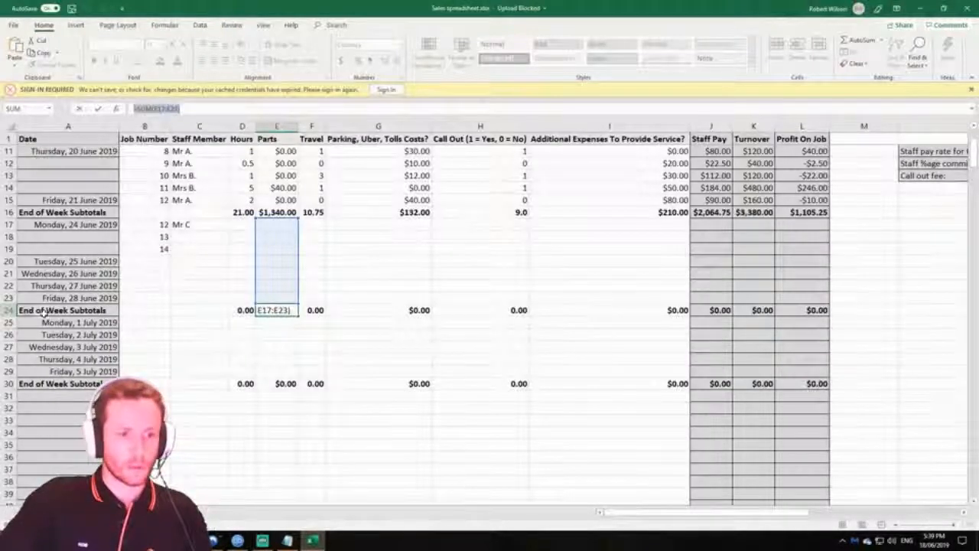
key(Return)
key(Up)
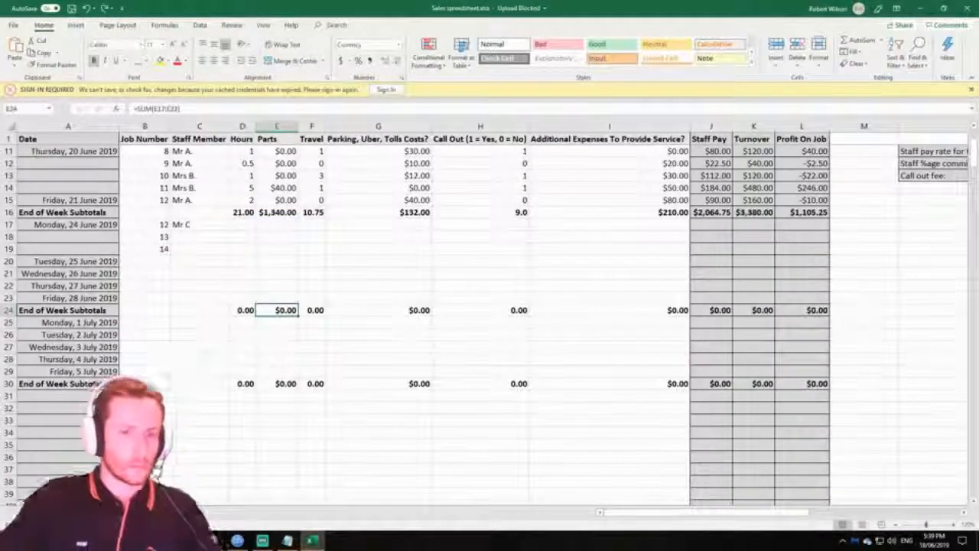
Insert a blank row directly above the End of Week Subtotals in row 24 and extend its Parts formula to =SUM(E17:E24)
right_click(16, 310)
click(42, 393)
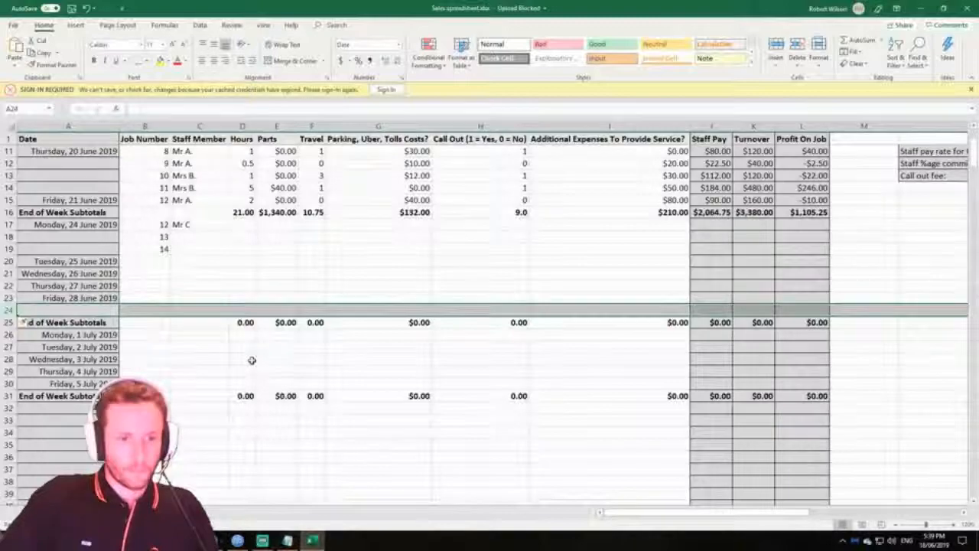
click(281, 325)
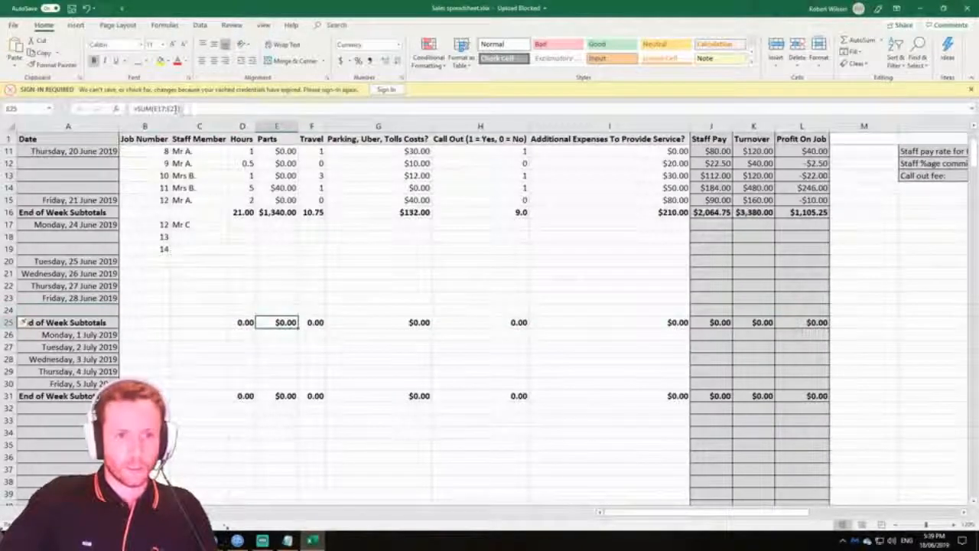
double_click(275, 322)
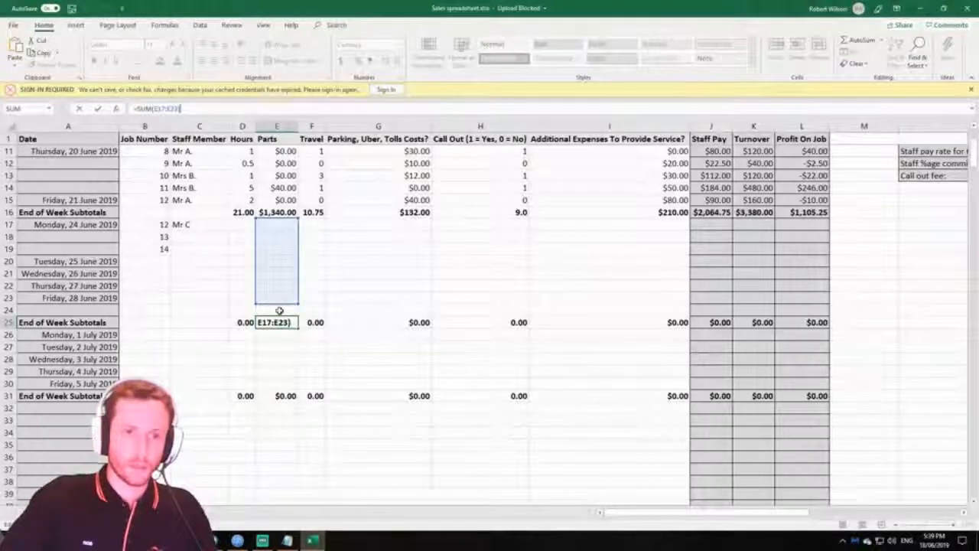
drag(281, 313, 282, 313)
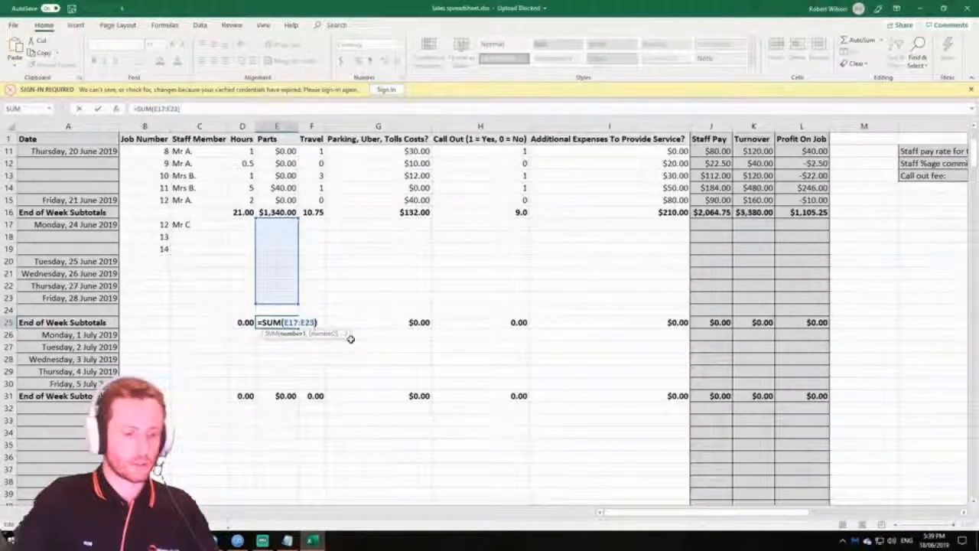
key(BackSpace)
text(4)
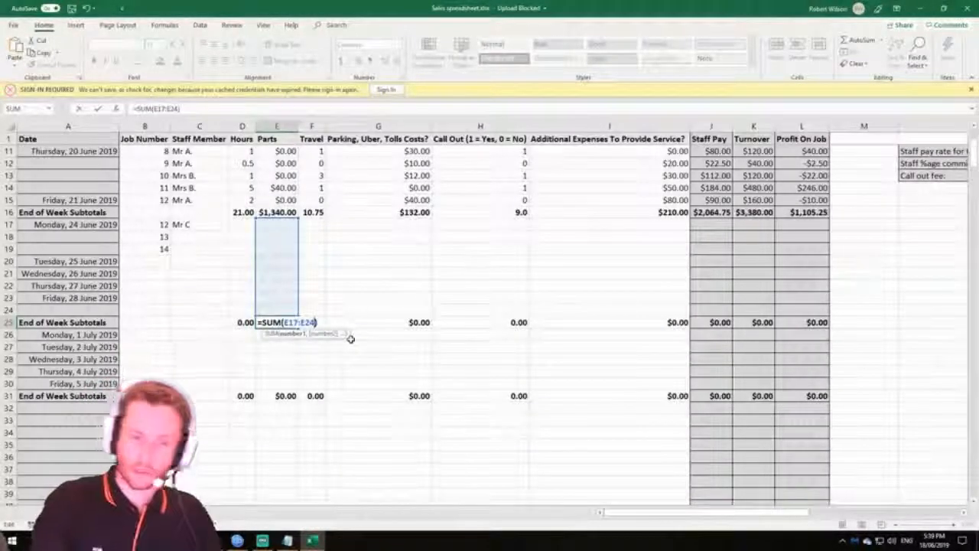
key(Return)
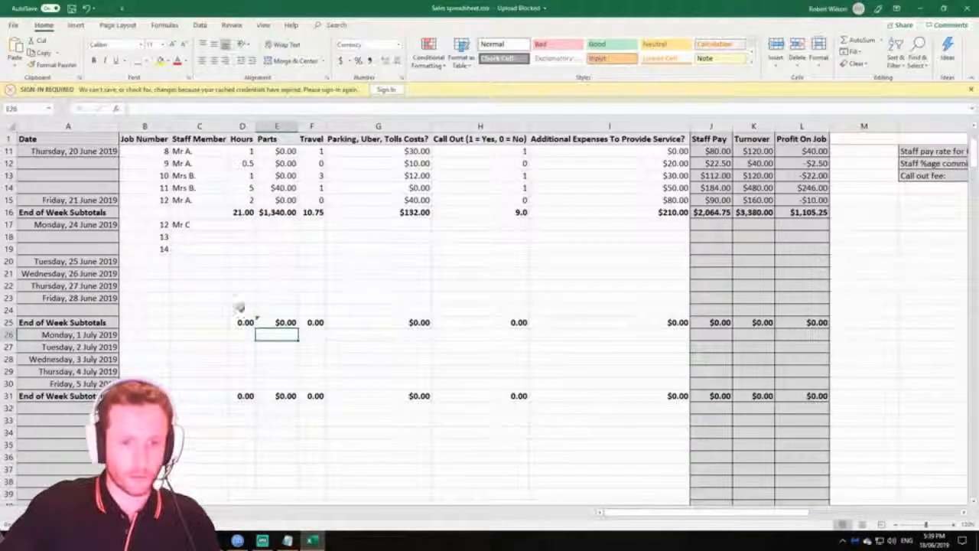
Insert a blank row above Thursday, 27 June 2019 and check the range summed by that week's Parts subtotal
click(15, 286)
right_click(15, 286)
click(54, 375)
click(276, 285)
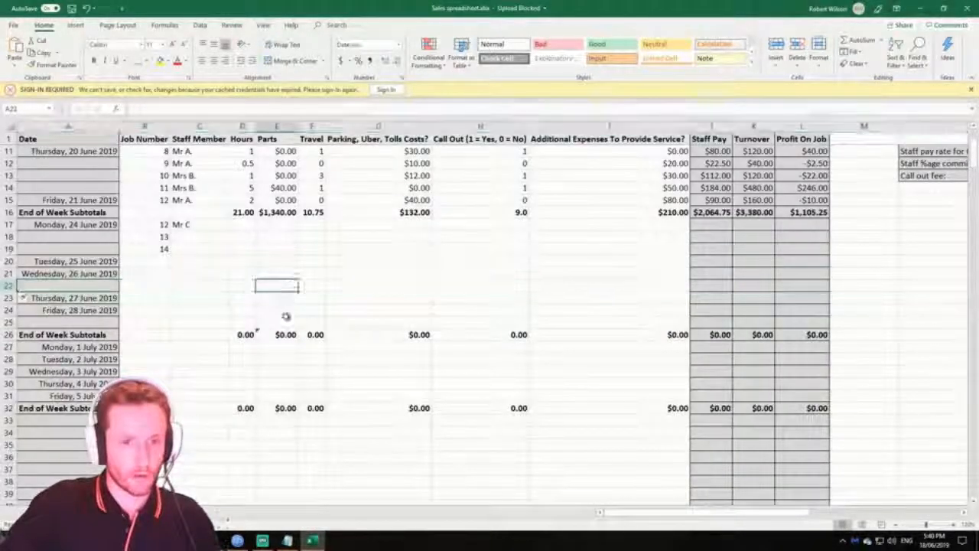
click(286, 335)
double_click(286, 334)
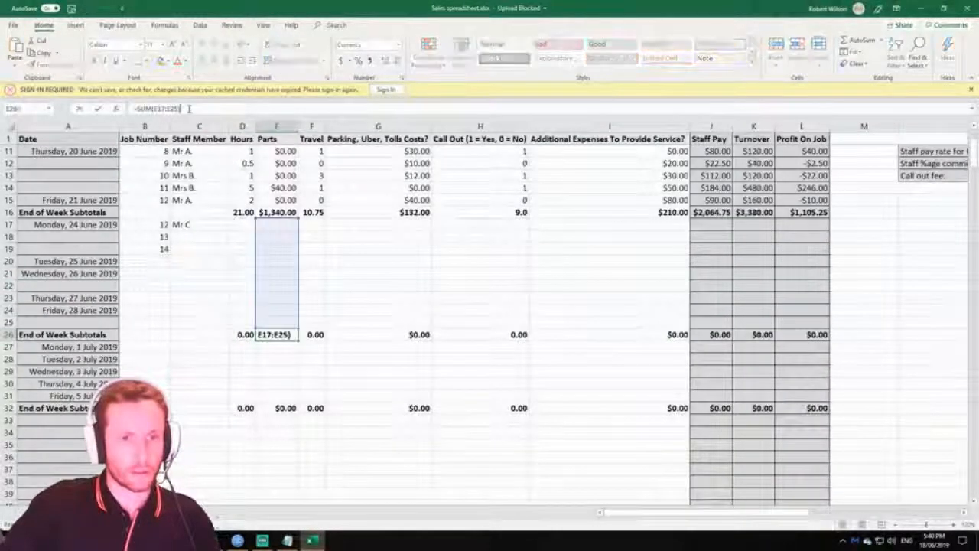
click(559, 294)
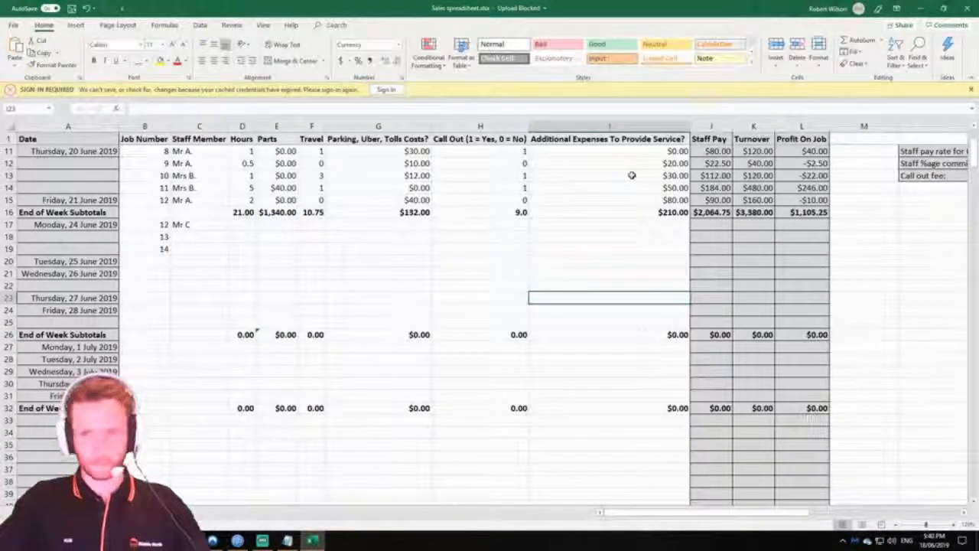